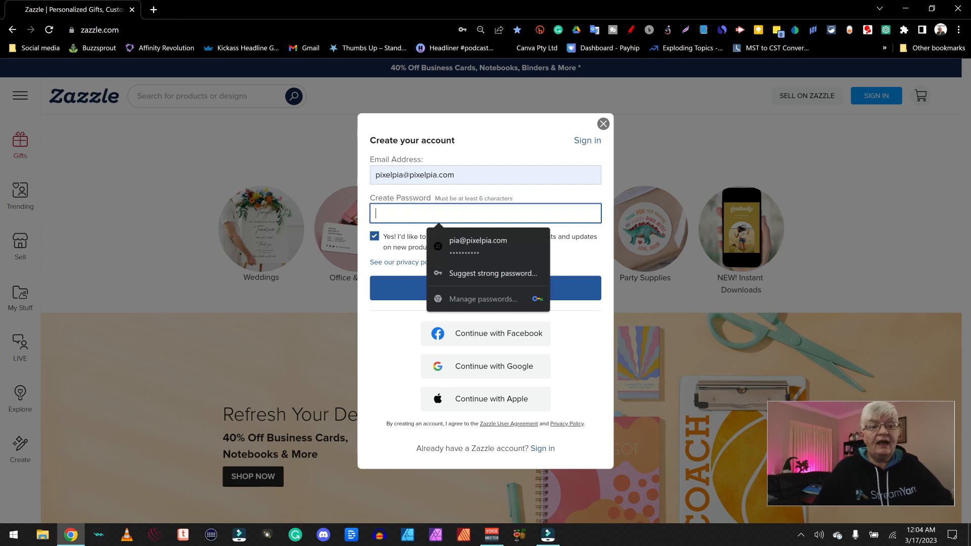
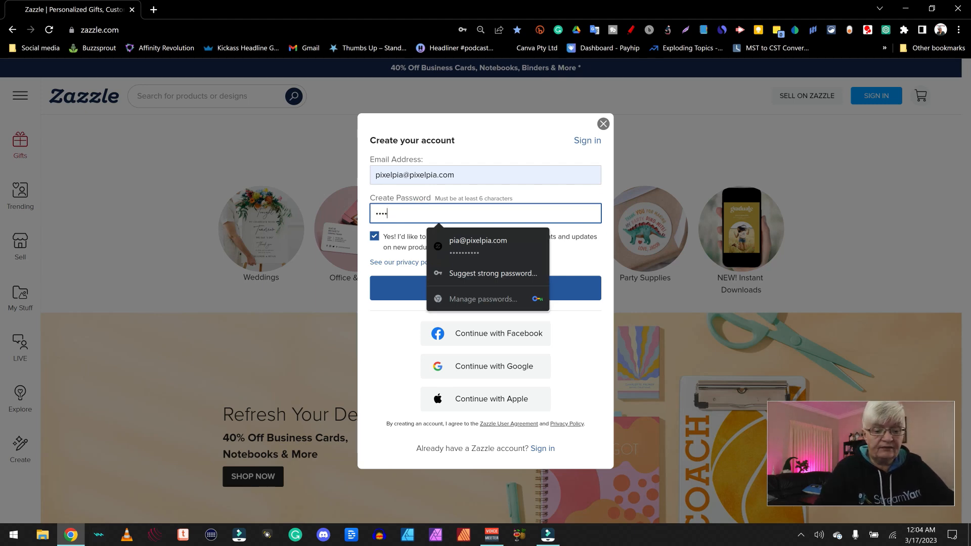
Enter the account password, review the privacy policy in a new tab, and create the account
left_click(381, 233)
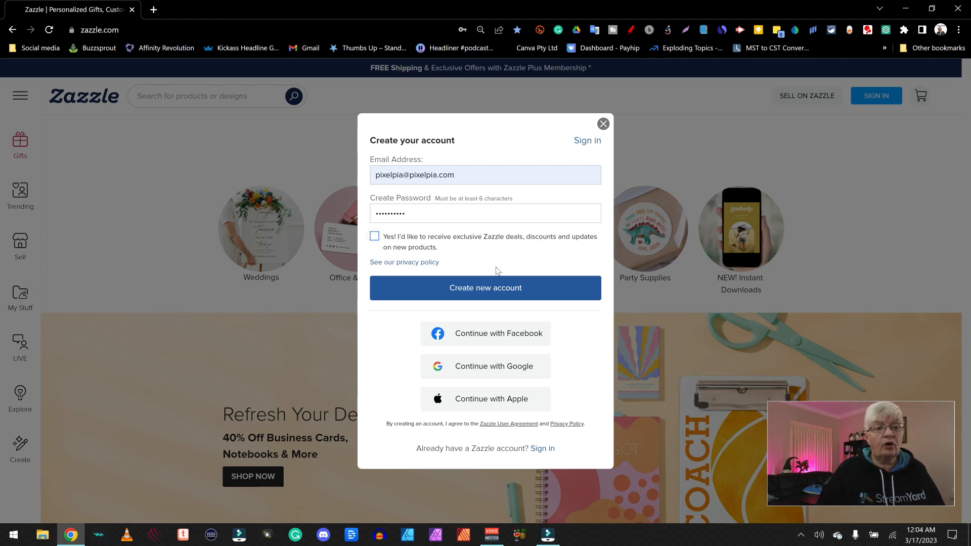
right_click(419, 264)
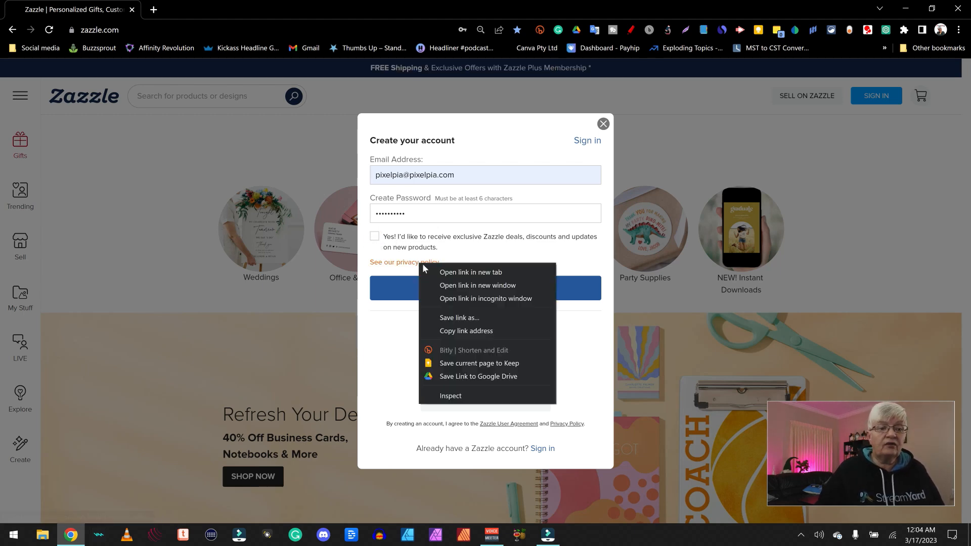
left_click(462, 273)
left_click(212, 9)
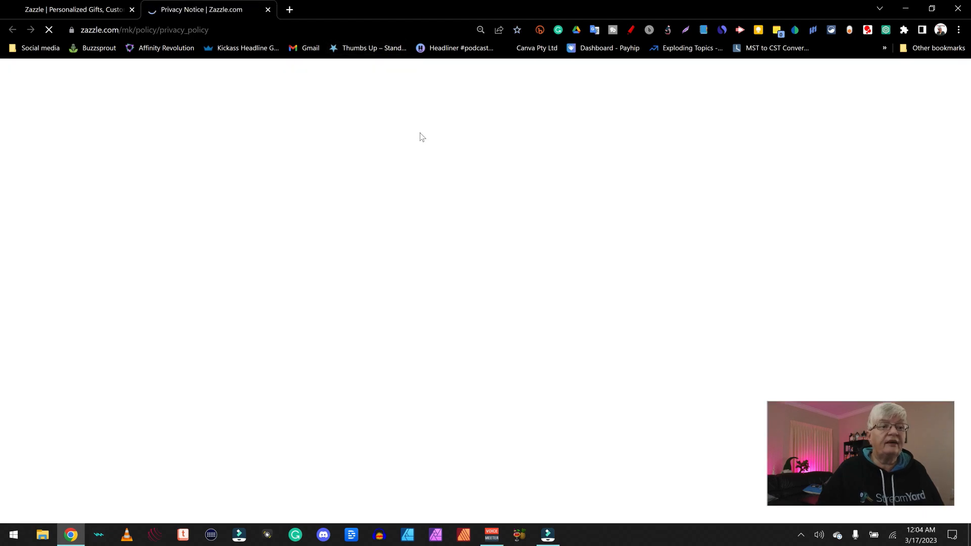
scroll(538, 258, "down", 15)
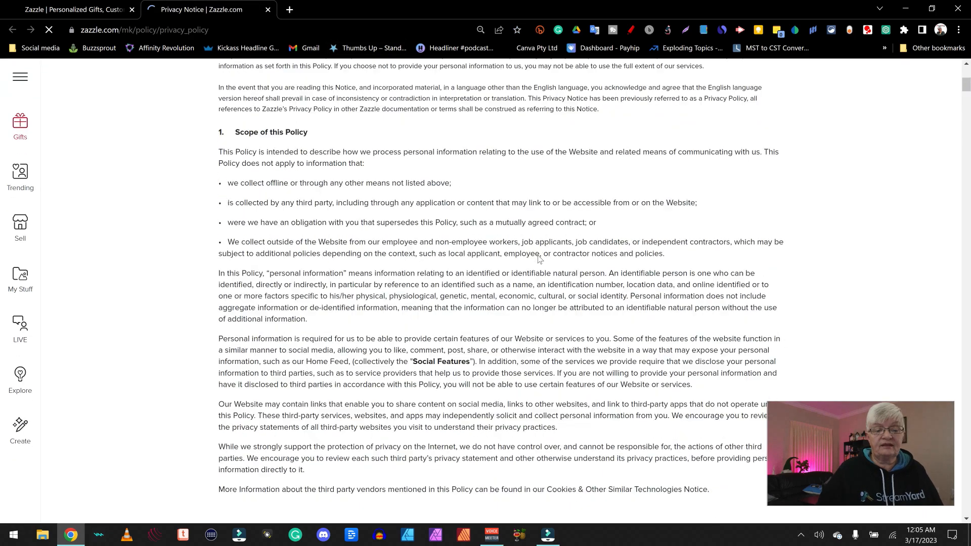
left_click(105, 9)
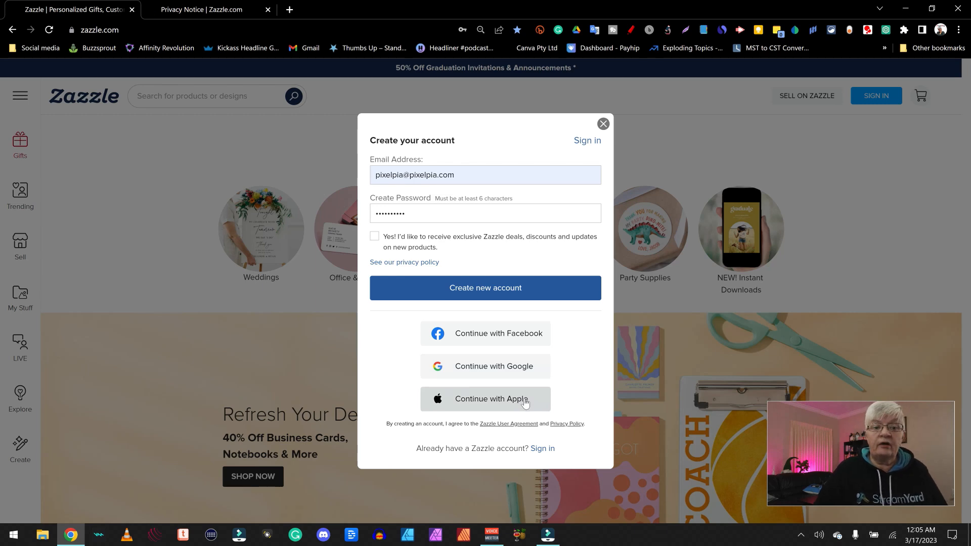
left_click(536, 293)
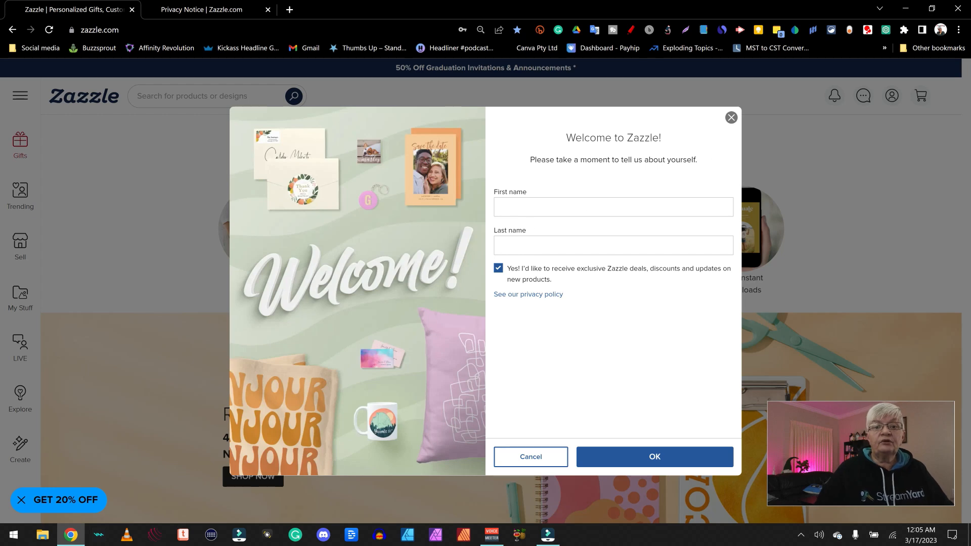
In the Welcome form, opt out of deals emails, fill in first and last name, and confirm
left_click(498, 268)
left_click(562, 208)
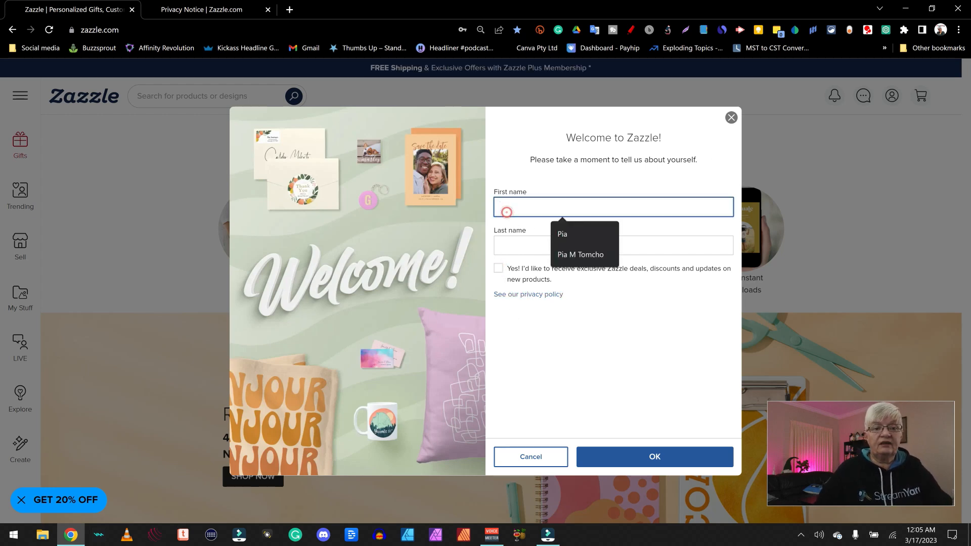
left_click(567, 234)
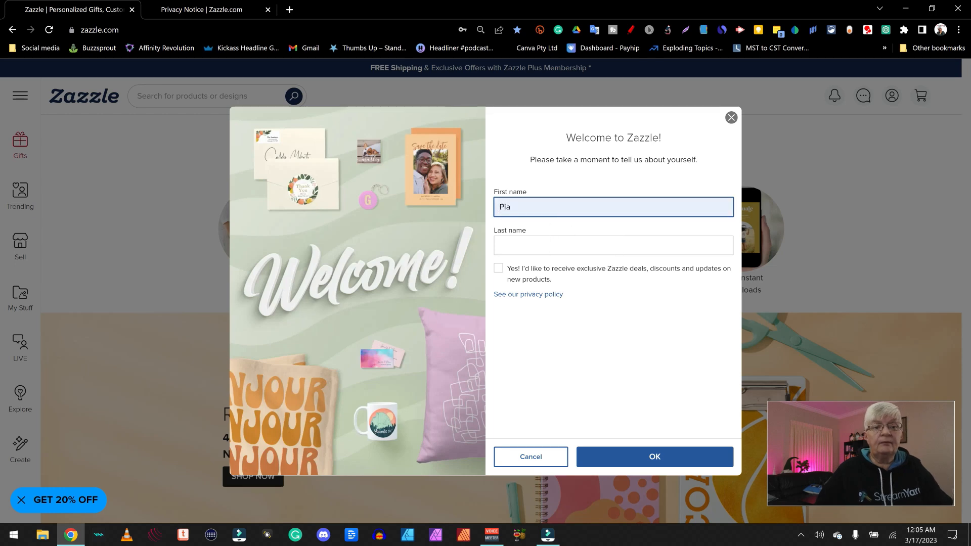
key("Tab")
type("T")
left_click(669, 462)
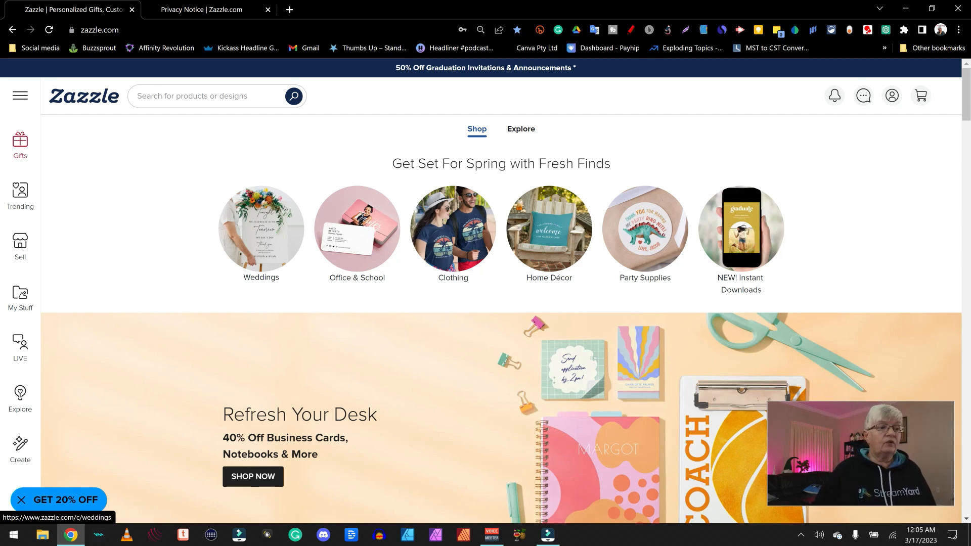
left_click(22, 160)
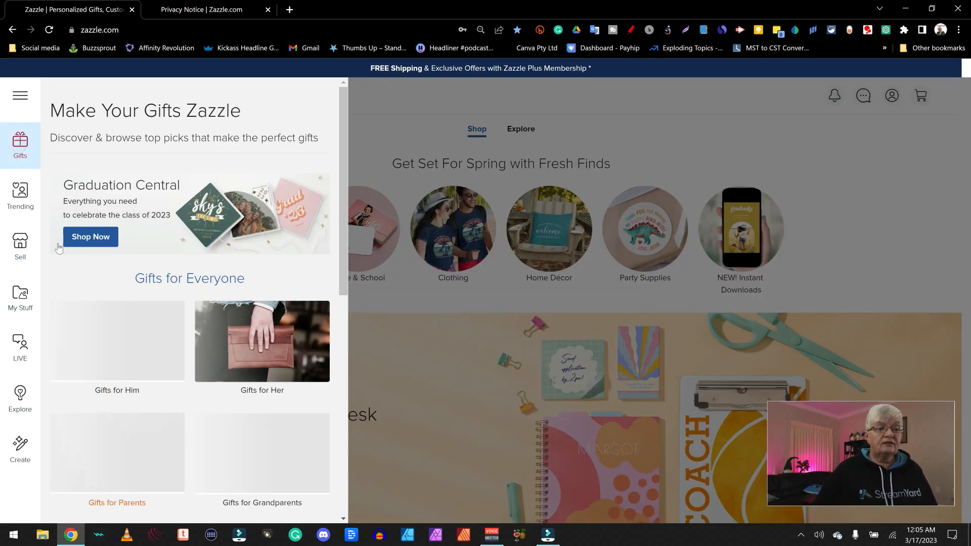
left_click(21, 197)
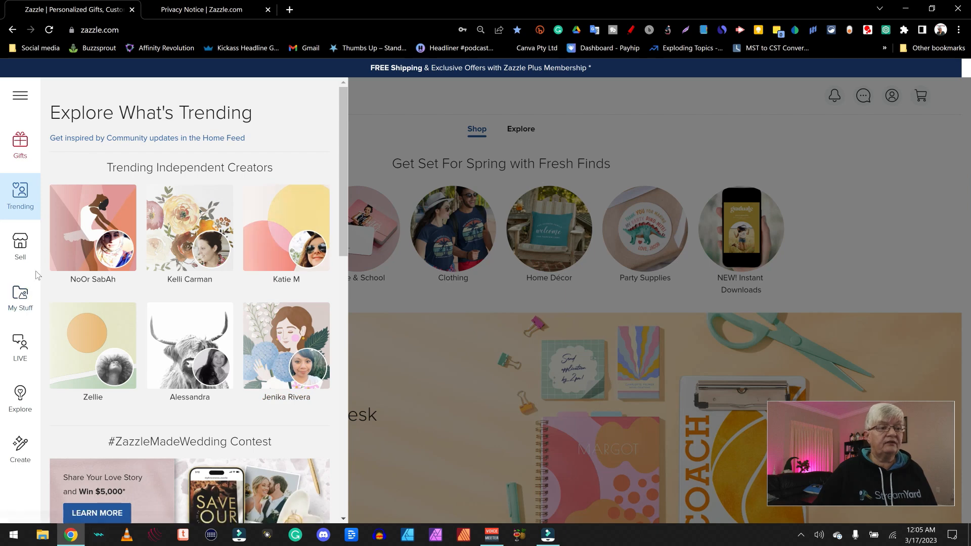
left_click(35, 244)
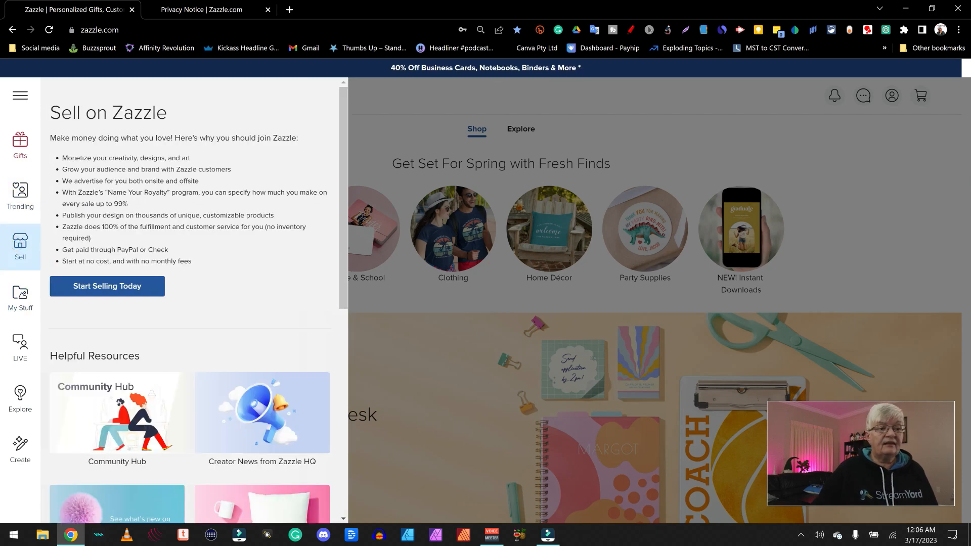
left_click(22, 304)
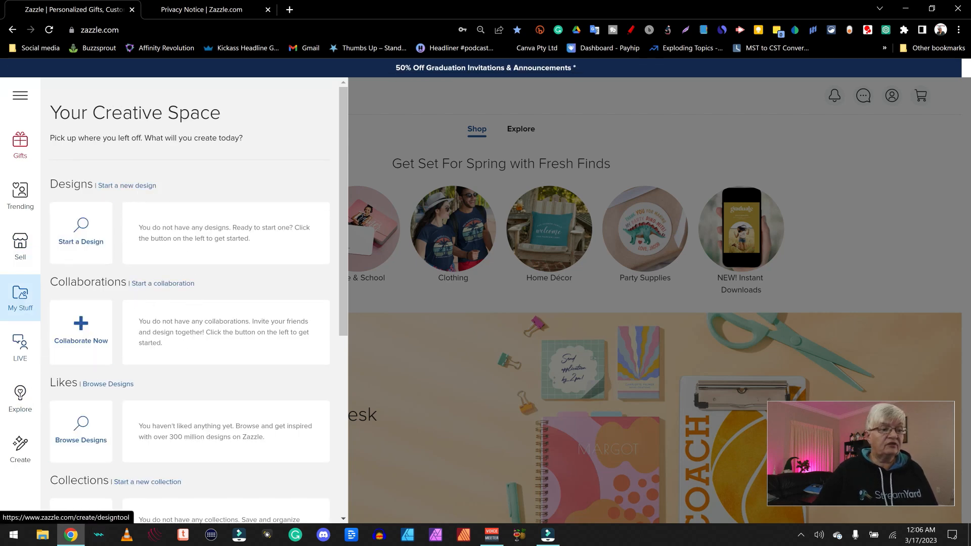
left_click(22, 347)
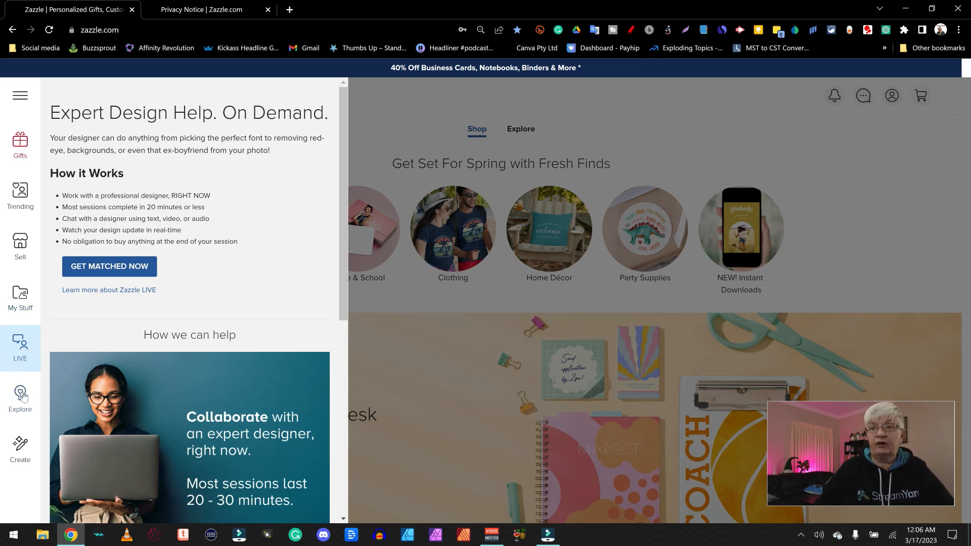
left_click(22, 396)
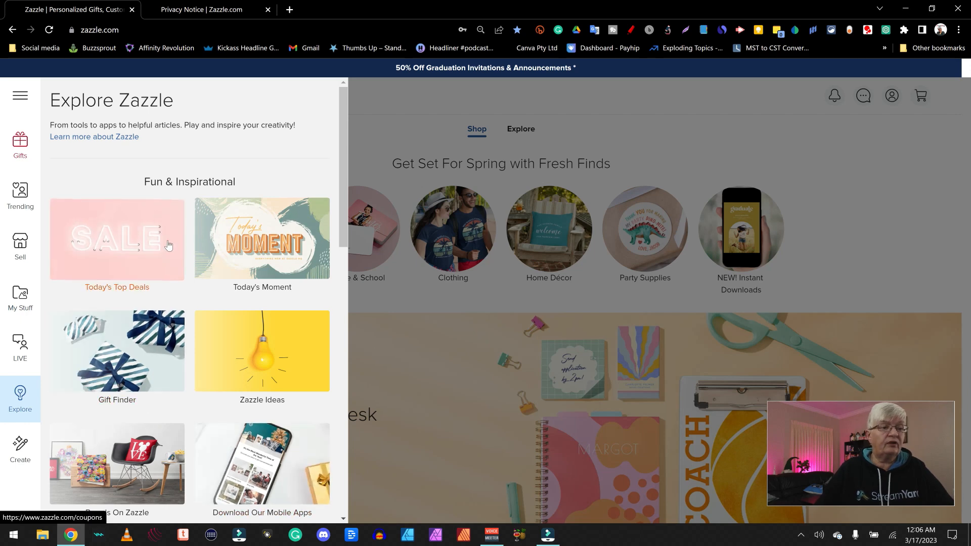
left_click(22, 446)
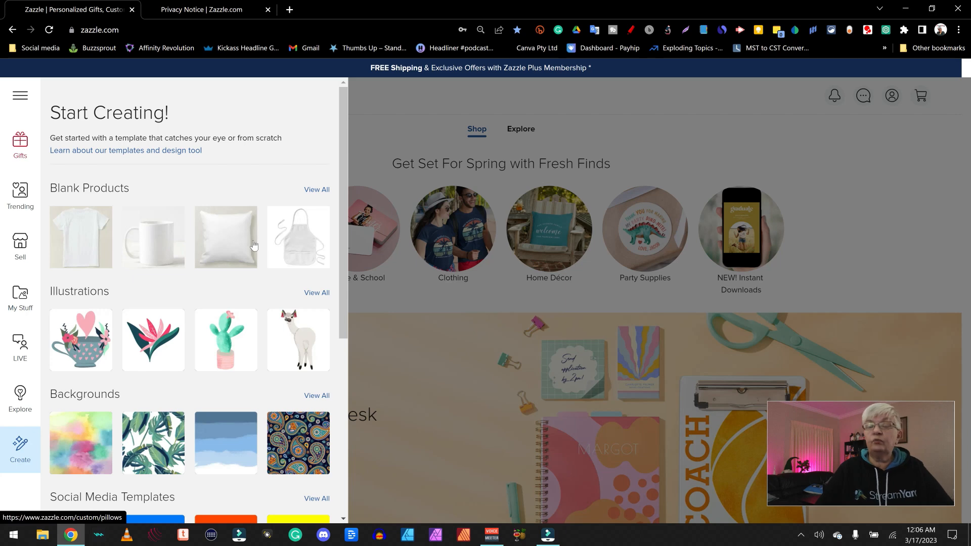
left_click(898, 218)
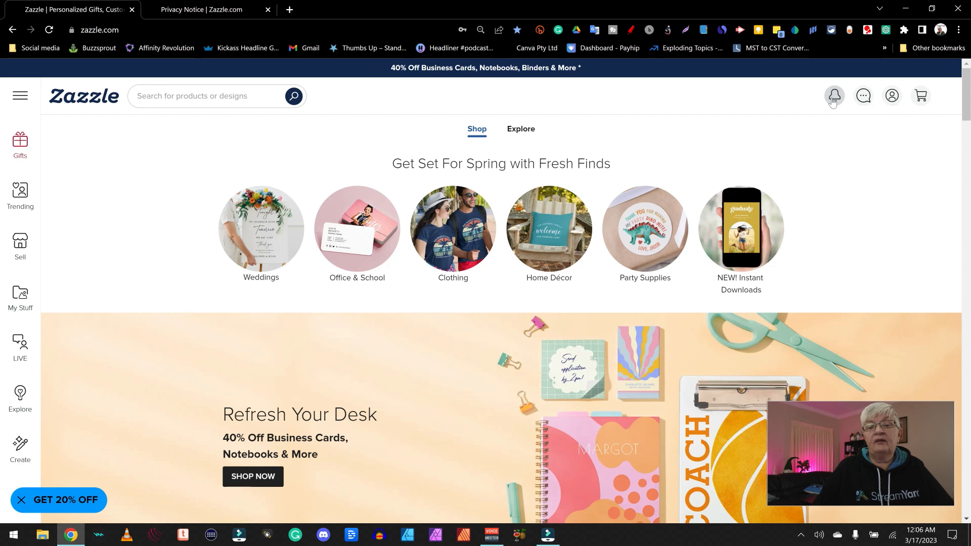
Check the messages inbox, return home, then open My Account from the account panel
left_click(864, 97)
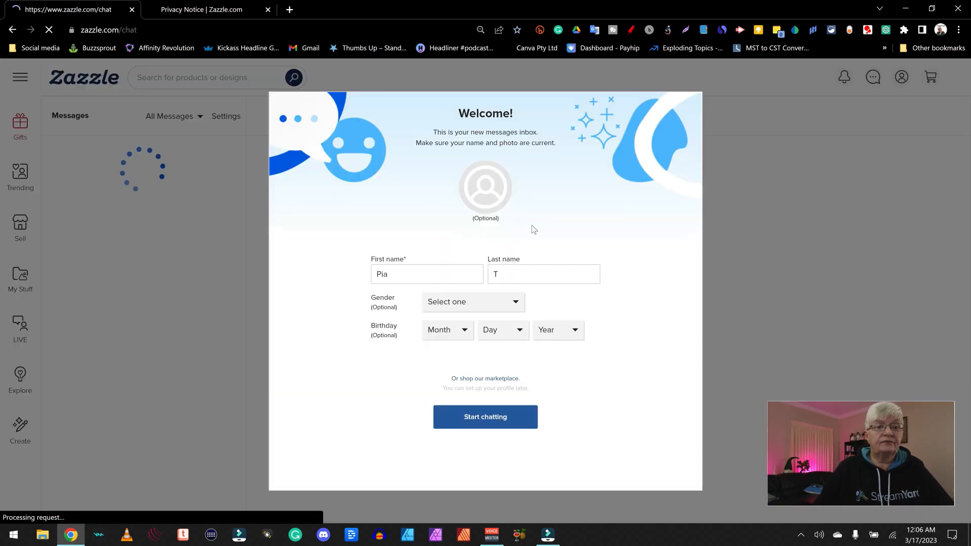
left_click(12, 30)
left_click(892, 96)
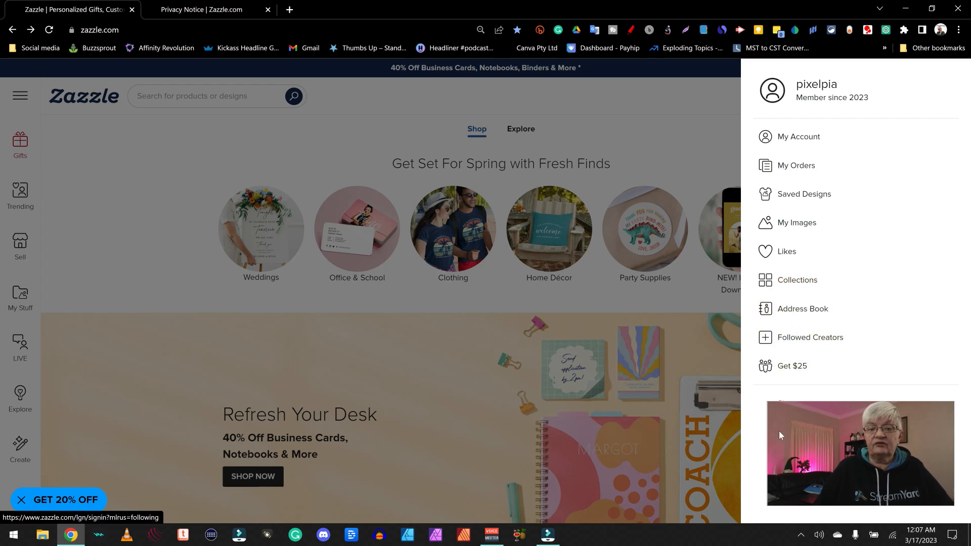
left_click_drag(730, 435, 883, 425)
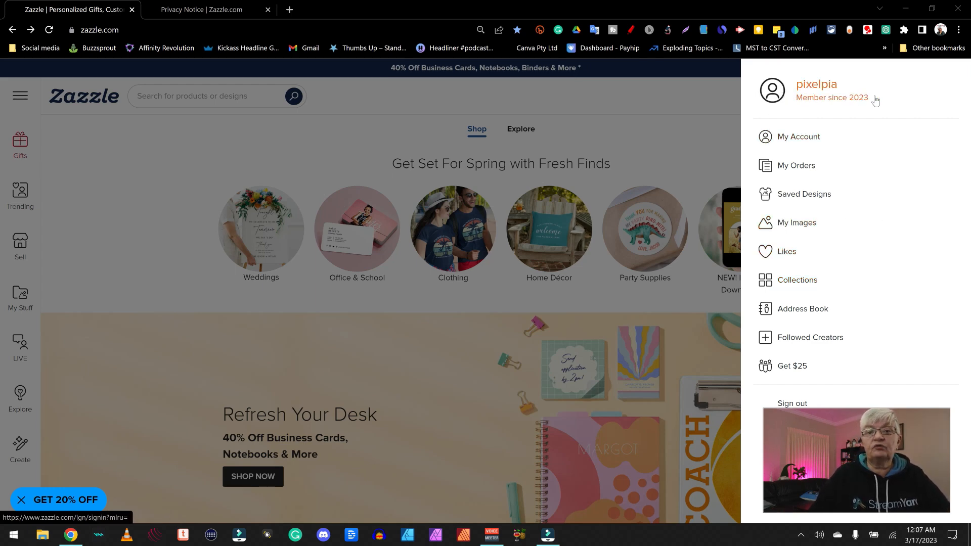
left_click(793, 139)
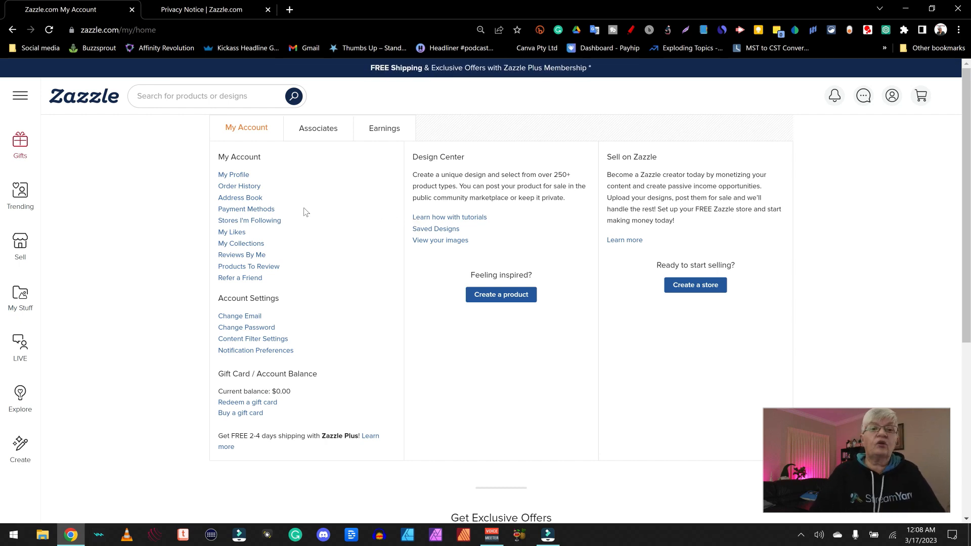
left_click(236, 176)
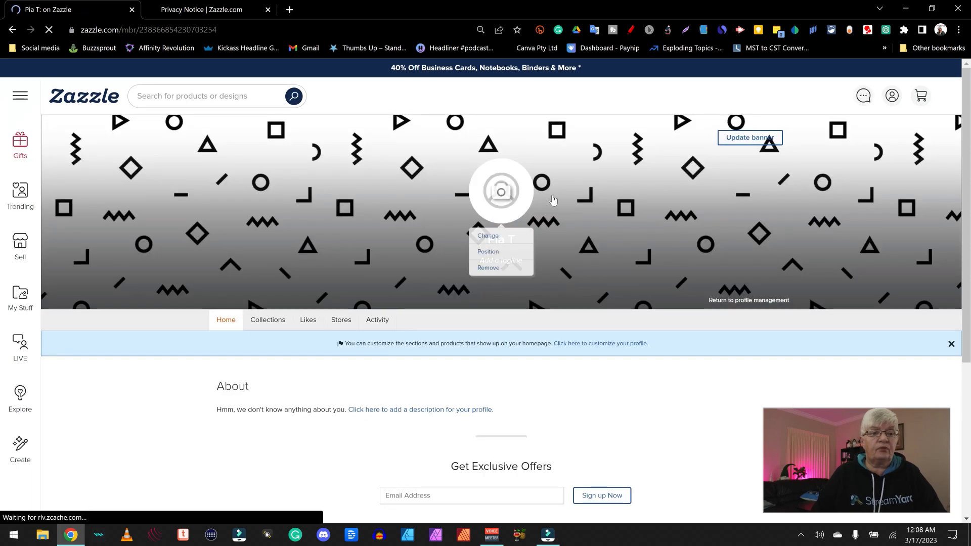
left_click(502, 194)
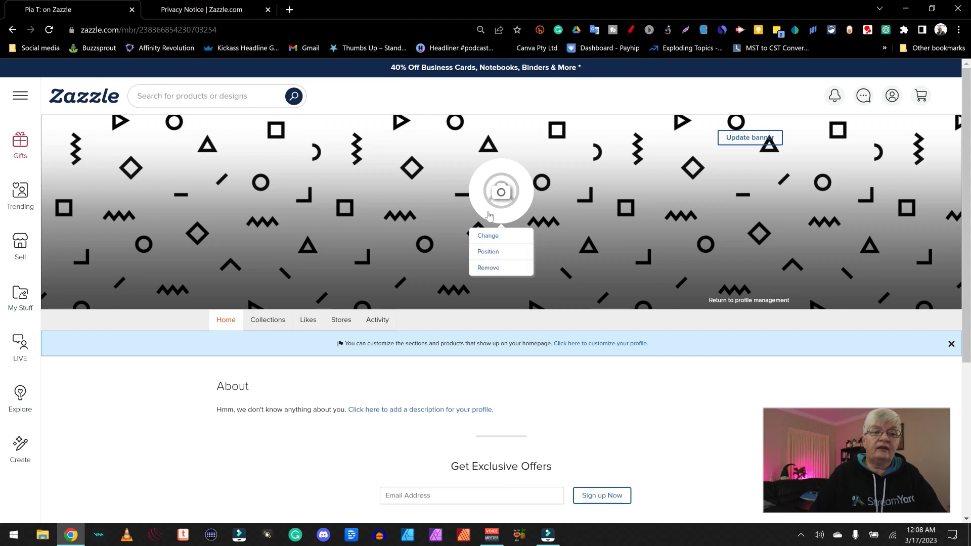
scroll(607, 302, "down", 3)
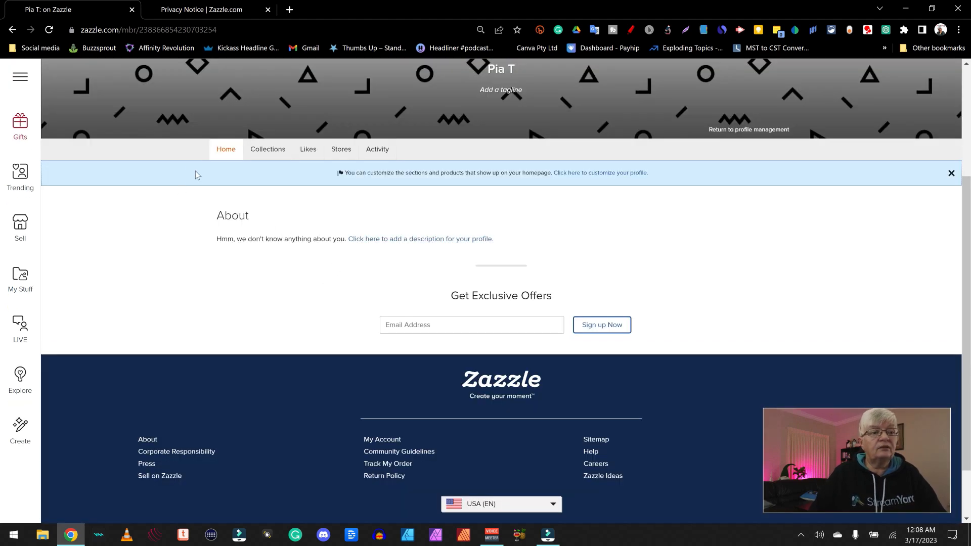
left_click(395, 241)
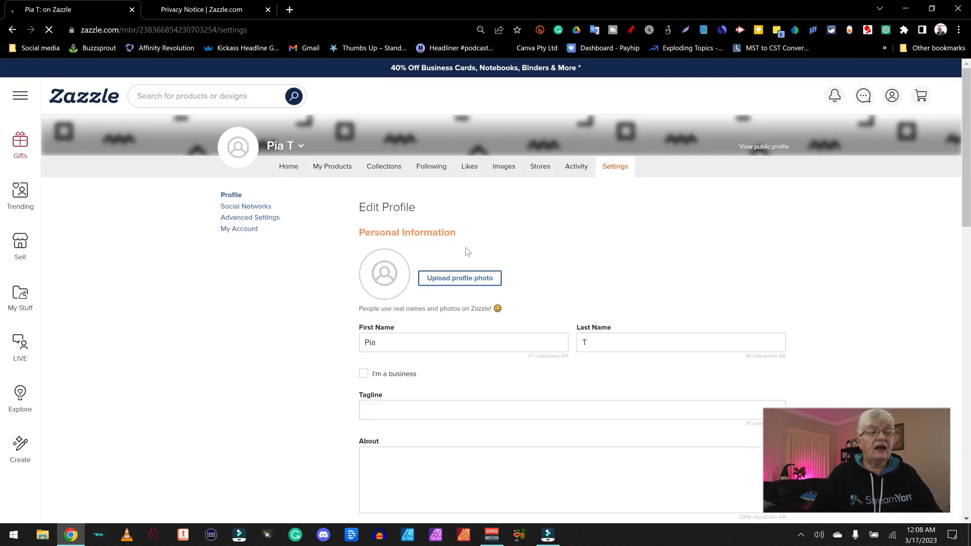
scroll(476, 248, "down", 15)
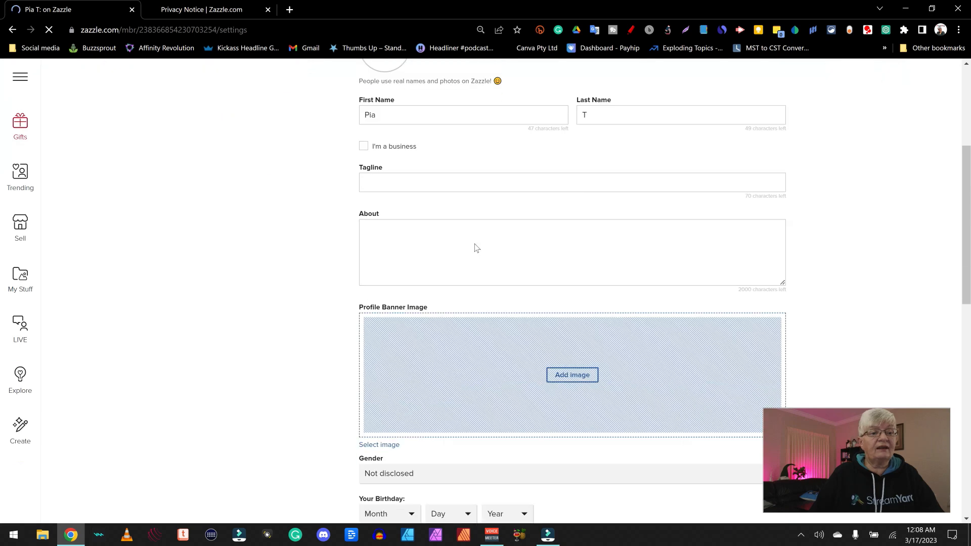
scroll(474, 247, "up", 15)
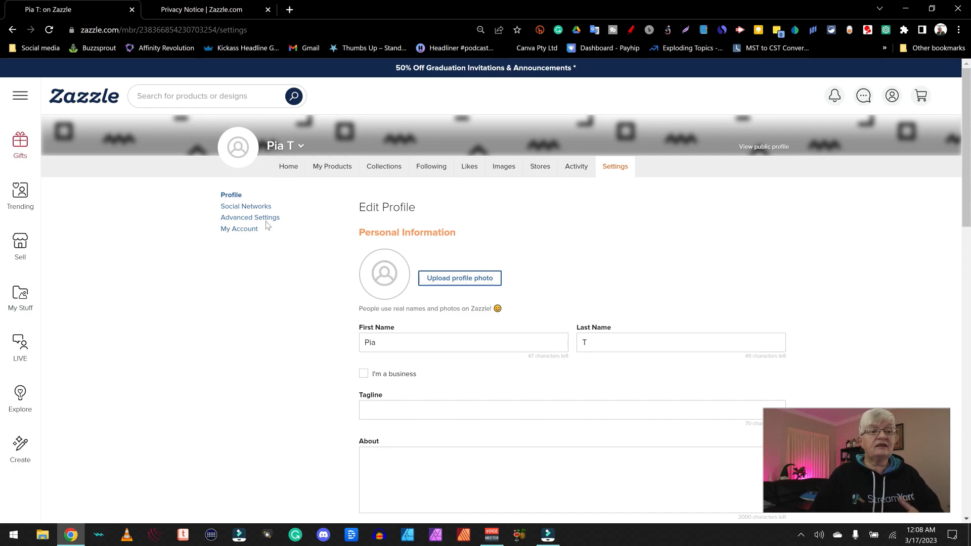
left_click(287, 170)
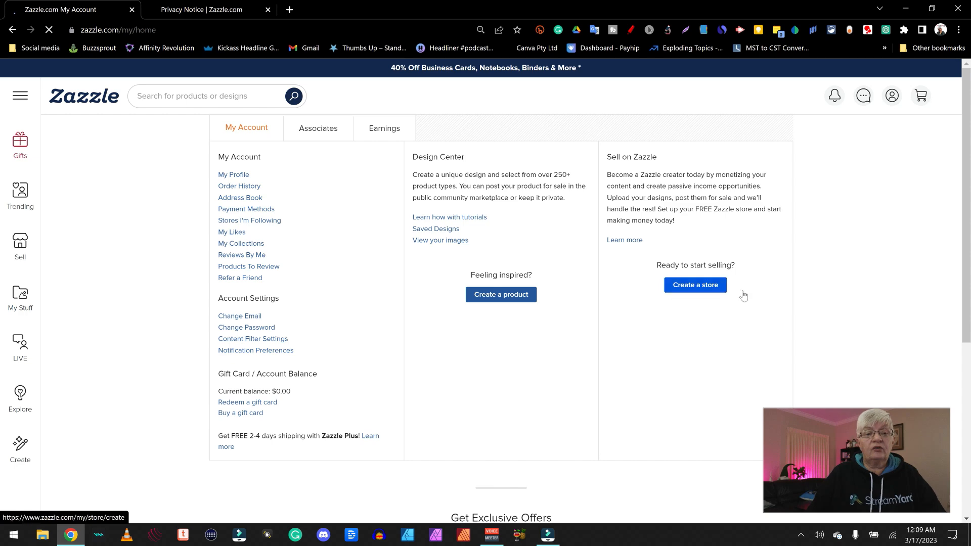
Start Create a store under Sell on Zazzle to reach the Open a Zazzle Store page
left_click(667, 282)
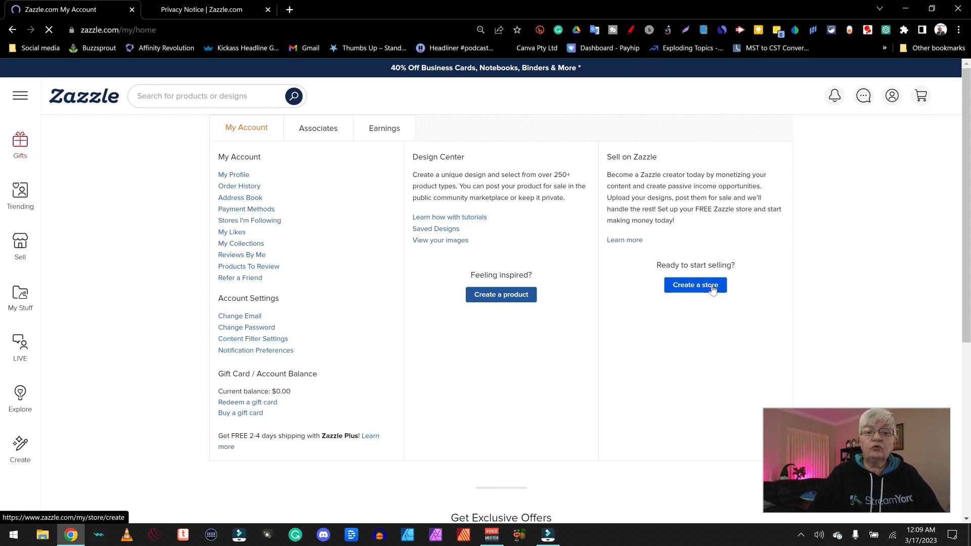
left_click(602, 202)
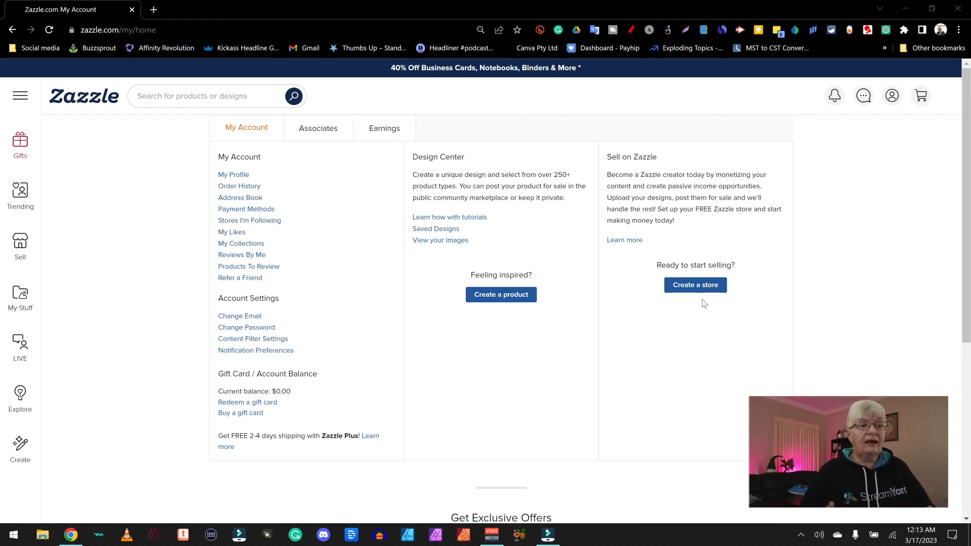
left_click(694, 286)
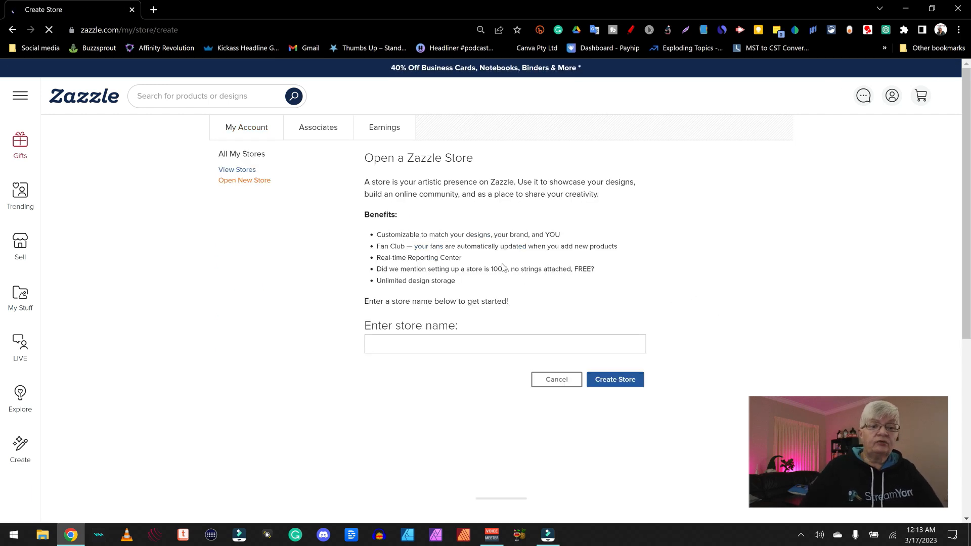
Enter the store name Tees_by_PixelPia, pass the reCAPTCHA check, and create the store
left_click(434, 345)
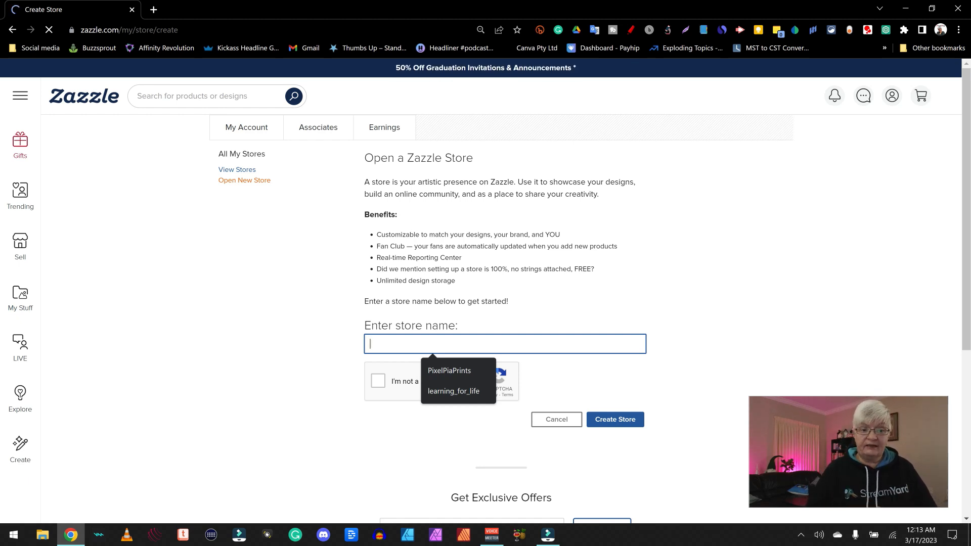
type("PixelP")
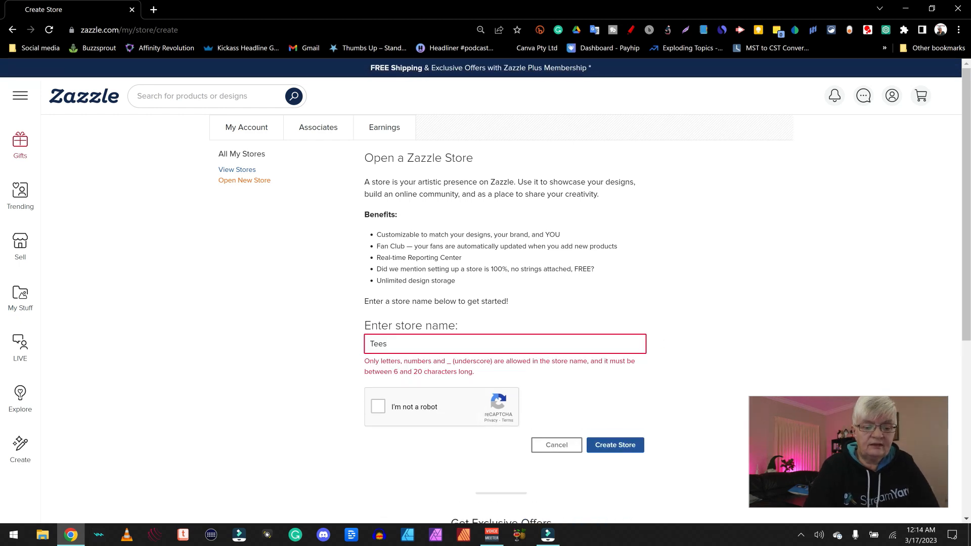
type("_by_PixelPia")
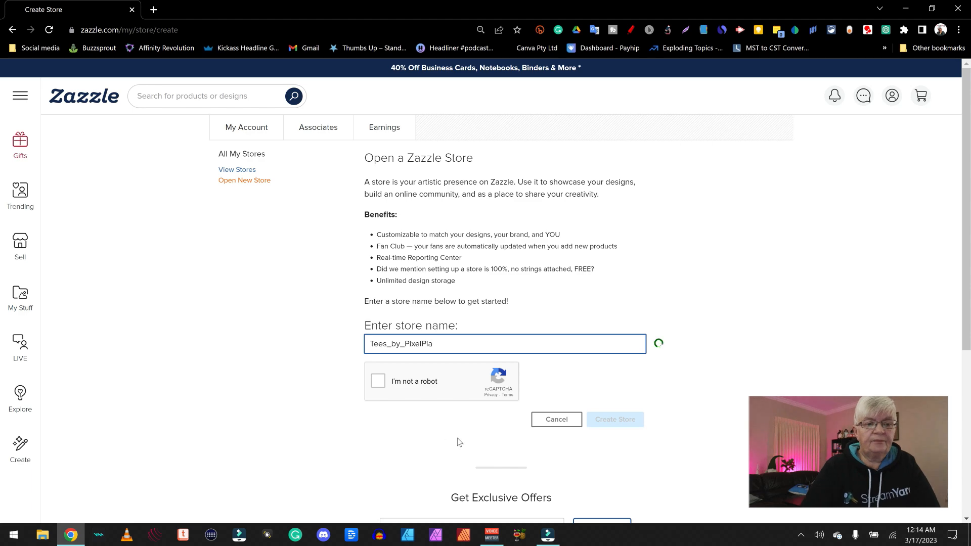
left_click(378, 380)
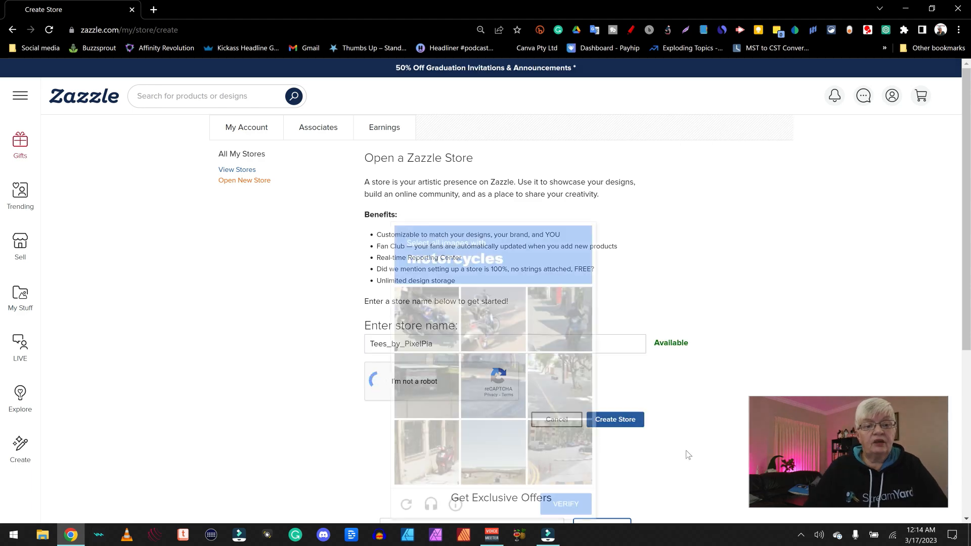
left_click(621, 419)
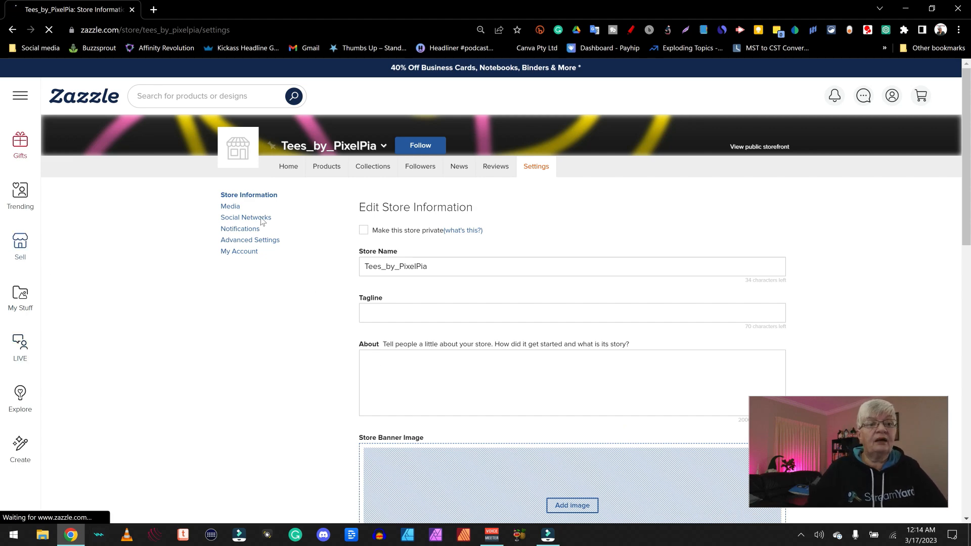
From the new store's home page, open Settings and change Store Name to Tees By PixelPia
left_click(383, 146)
left_click(331, 241)
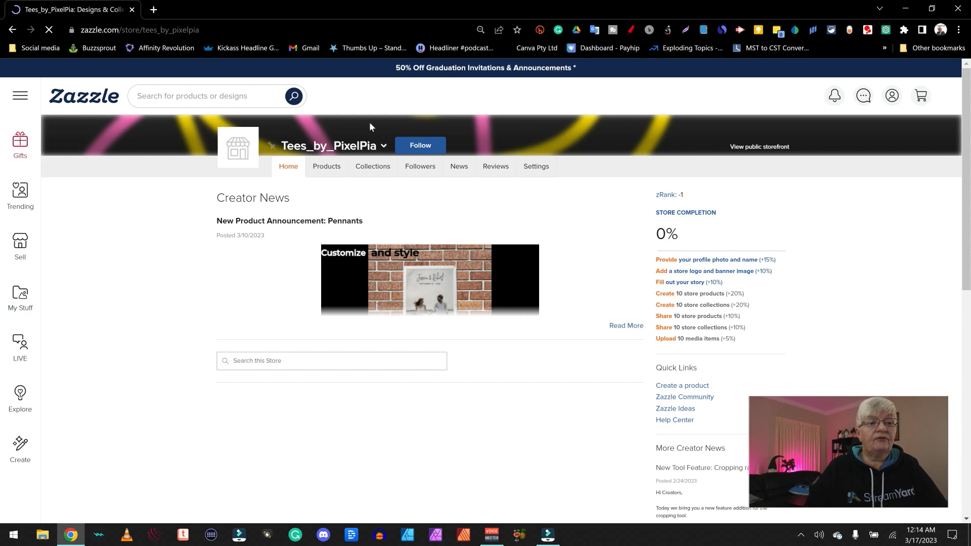
left_click(543, 169)
type("Tees By PixelPia")
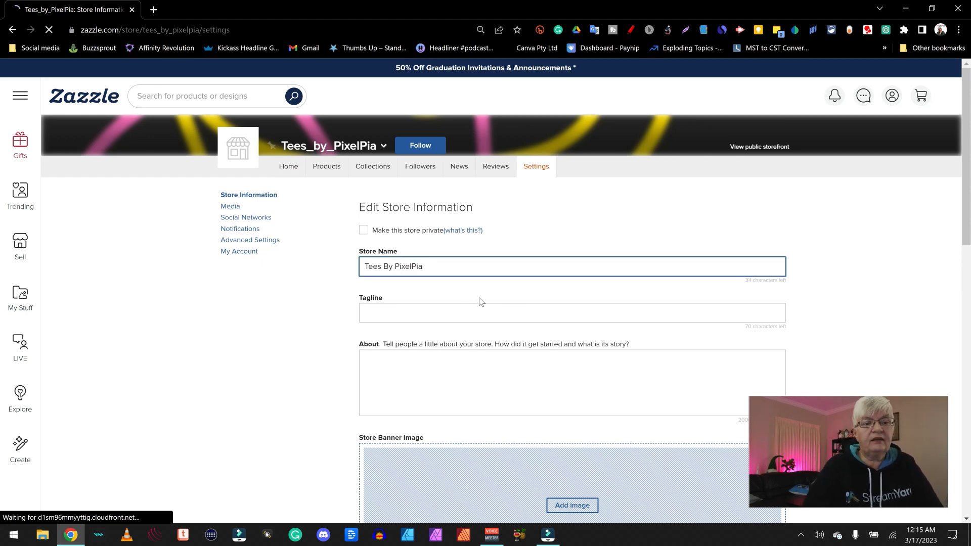
left_click(398, 313)
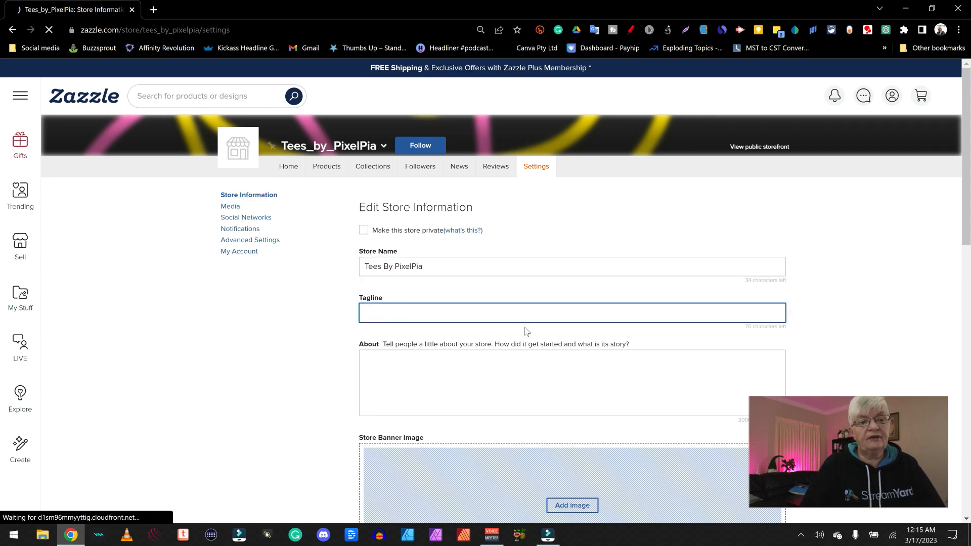
scroll(496, 329, "down", 4)
left_click(397, 147)
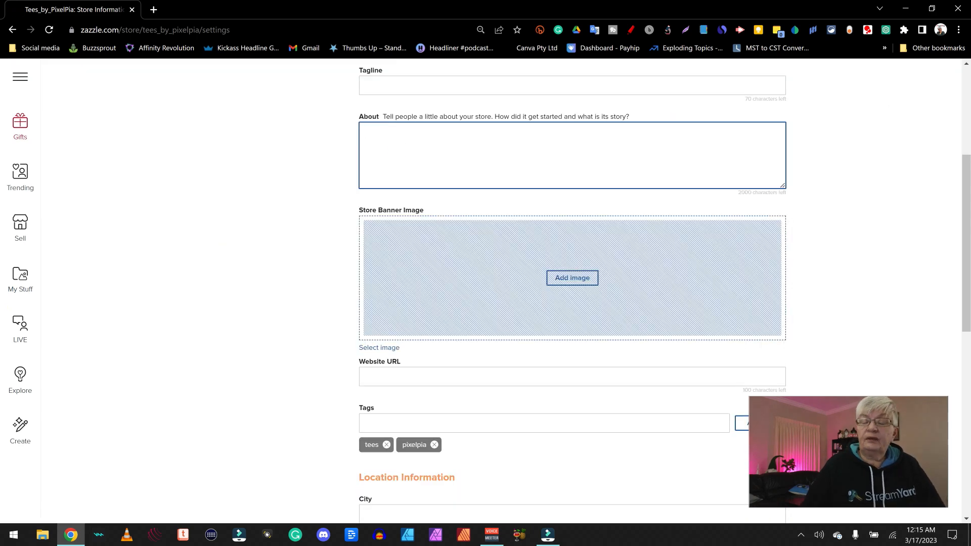
left_click(572, 278)
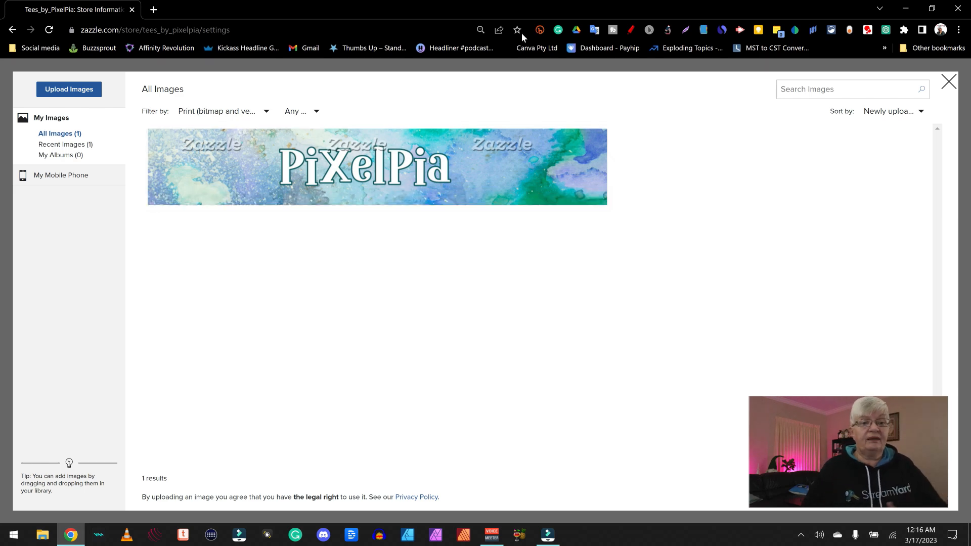
Pick the PiXelPia image as banner and adjust the crop box to centre its lettering
left_click(290, 147)
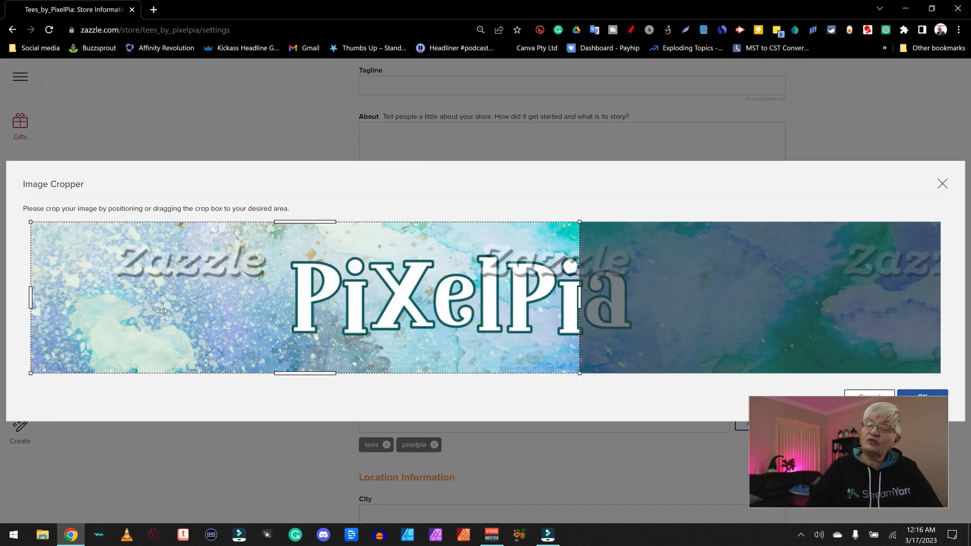
mouse_move(164, 314)
left_mouse_down()
mouse_move(526, 307)
mouse_move(73, 308)
mouse_move(441, 311)
mouse_move(126, 314)
mouse_move(180, 322)
left_mouse_up()
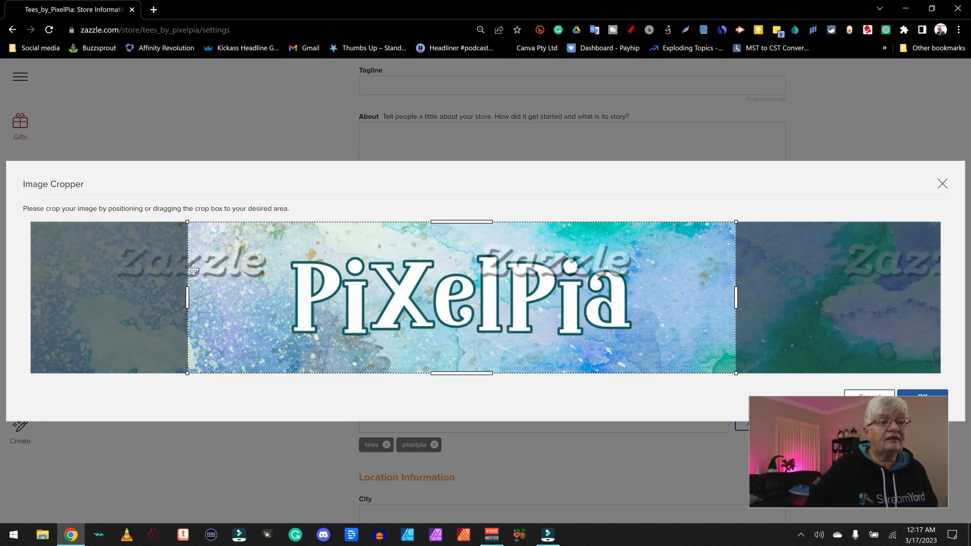
left_click(188, 295)
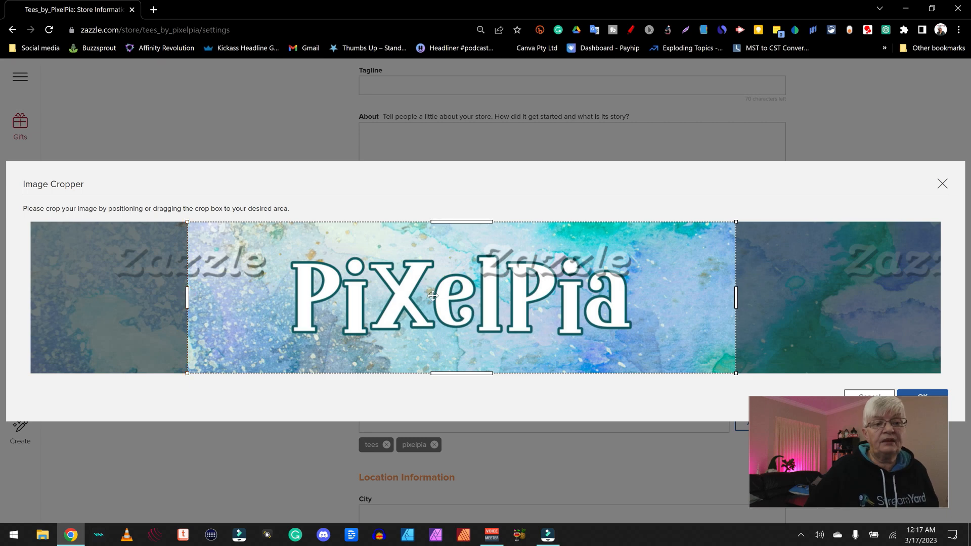
mouse_move(446, 294)
left_mouse_down()
mouse_move(485, 295)
mouse_move(449, 294)
left_mouse_up()
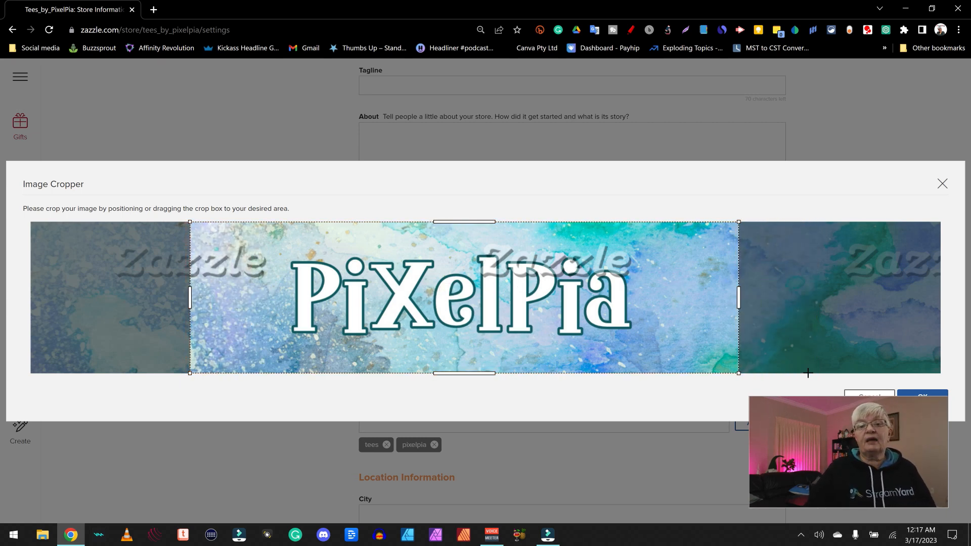
left_click_drag(468, 282, 408, 285)
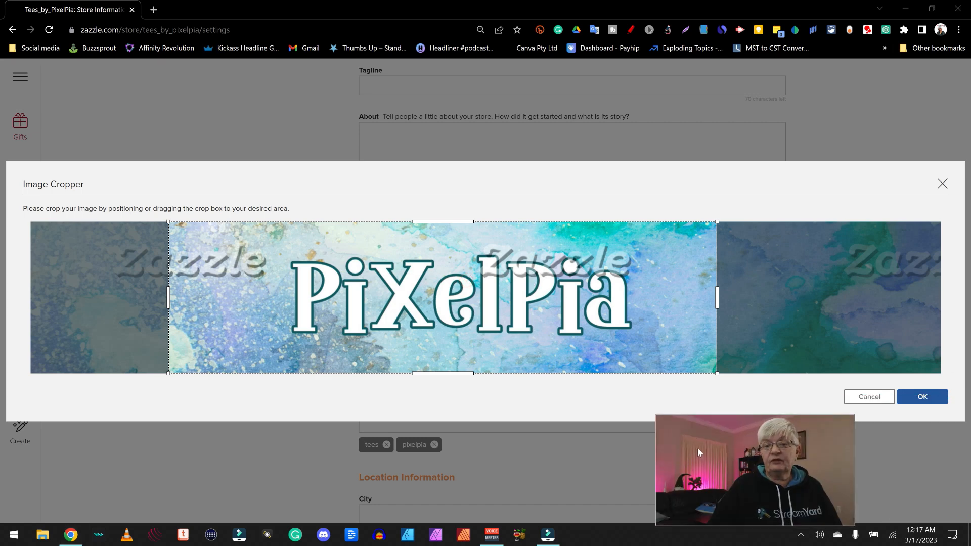
Apply the banner crop and set the store's Country to United States
left_click(937, 395)
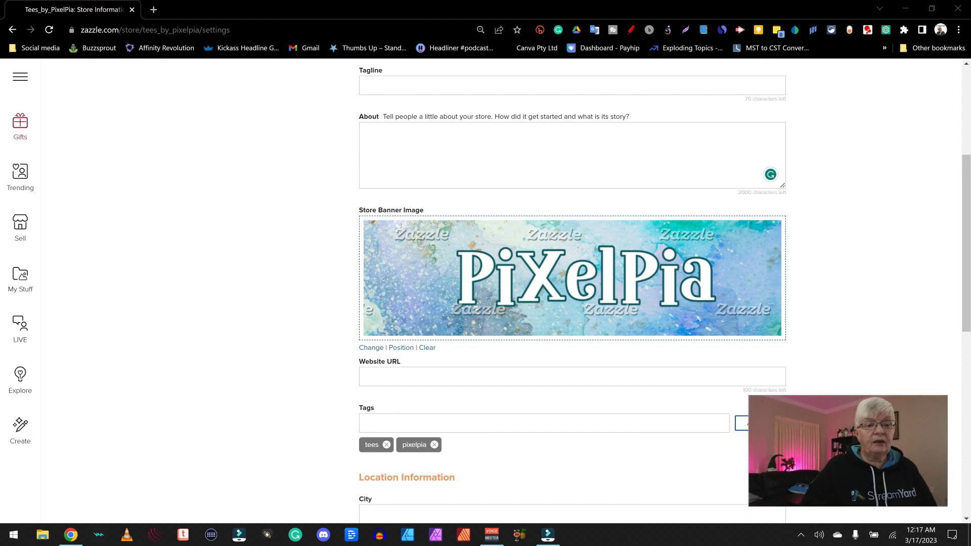
left_click(423, 375)
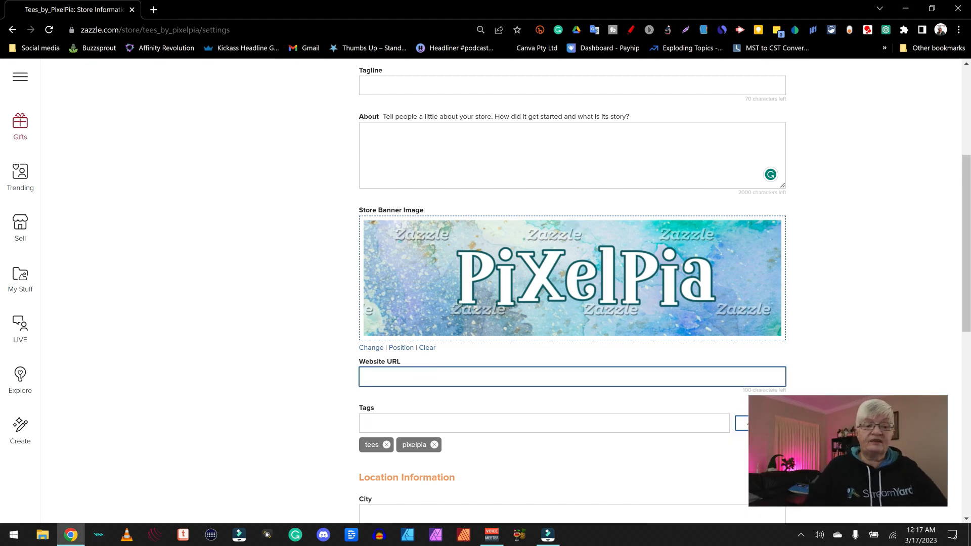
key("Tab")
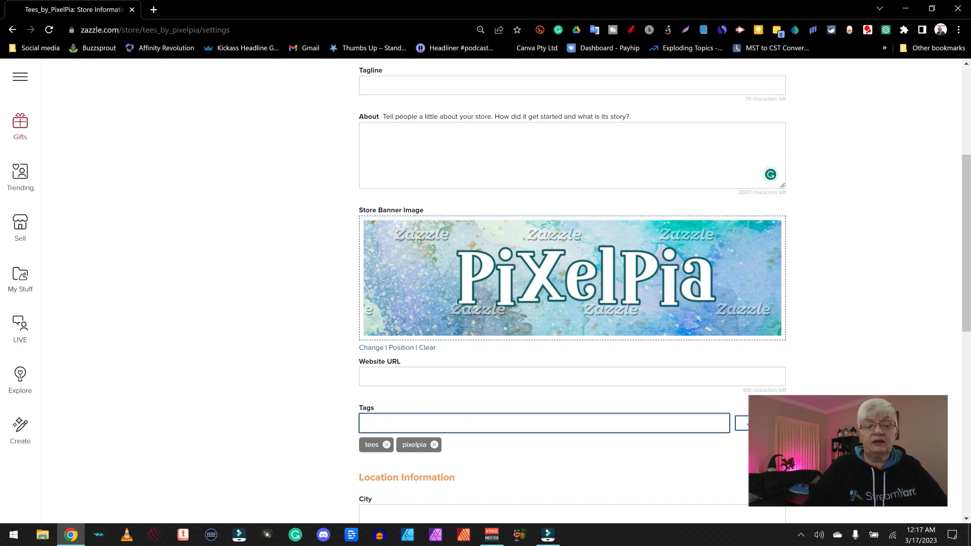
scroll(557, 421, "down", 5)
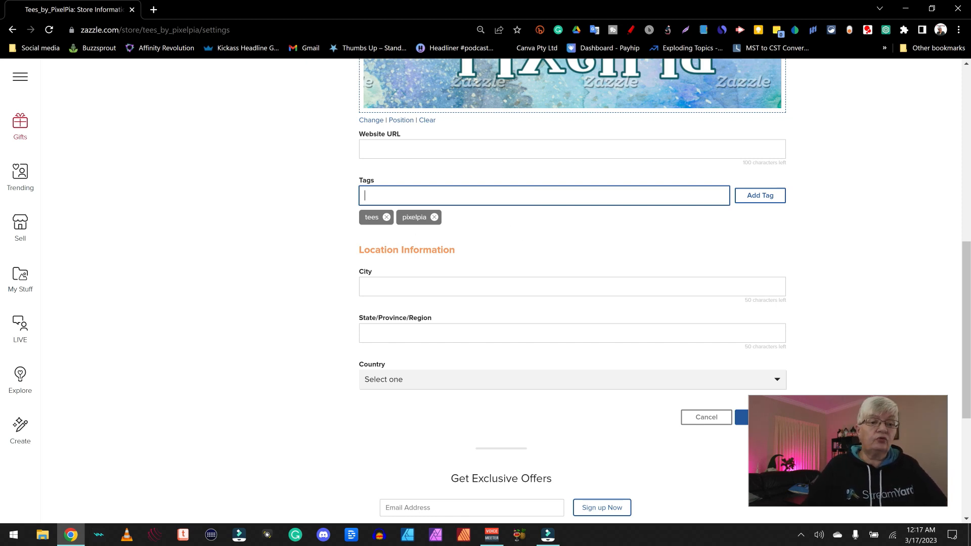
left_click(414, 286)
left_click(628, 255)
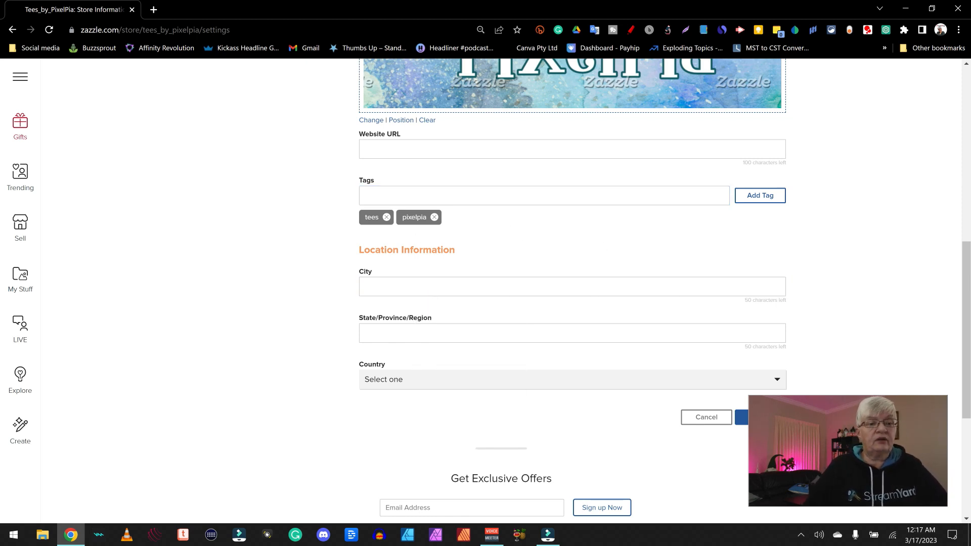
left_click(521, 379)
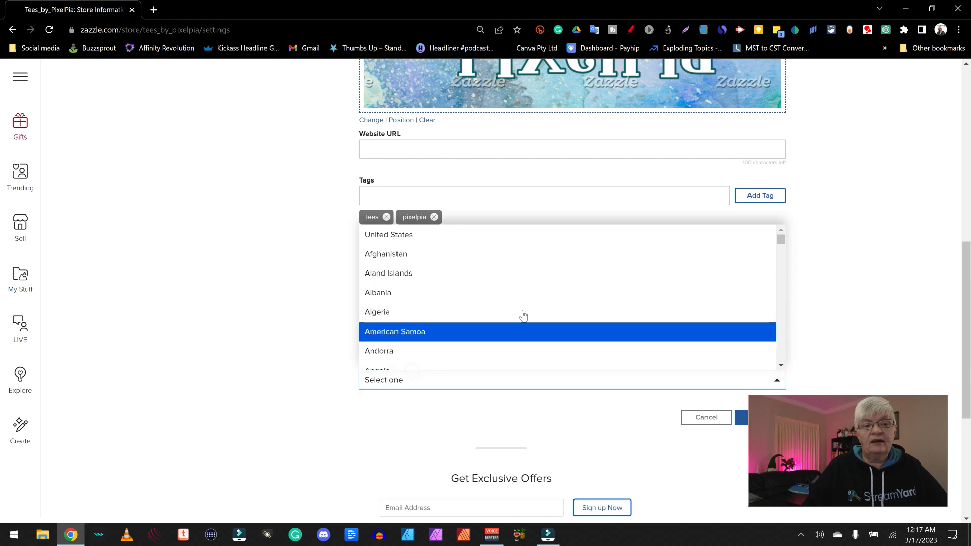
left_click(444, 235)
Submit the store information, dismiss the success message, and view the public storefront
scroll(536, 191, "down", 5)
left_click(768, 199)
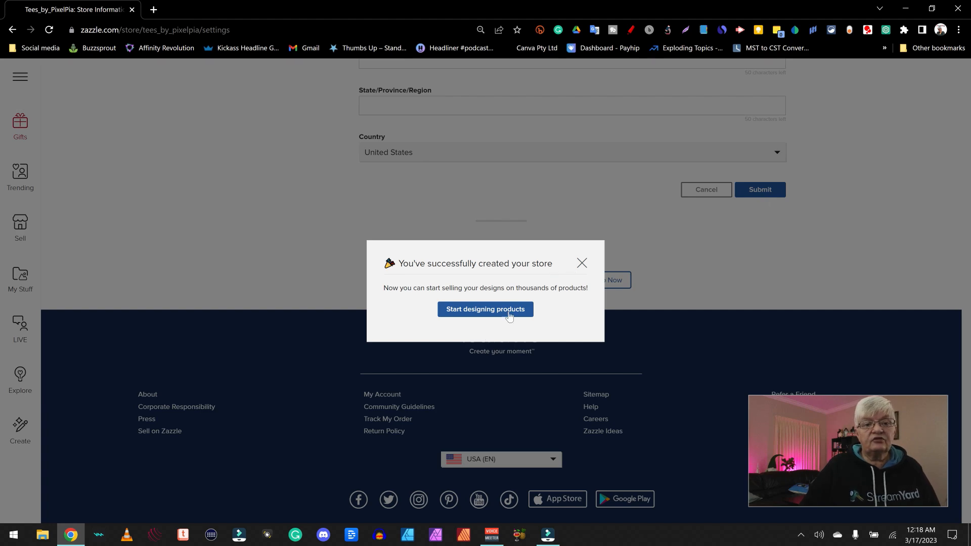
left_click(582, 263)
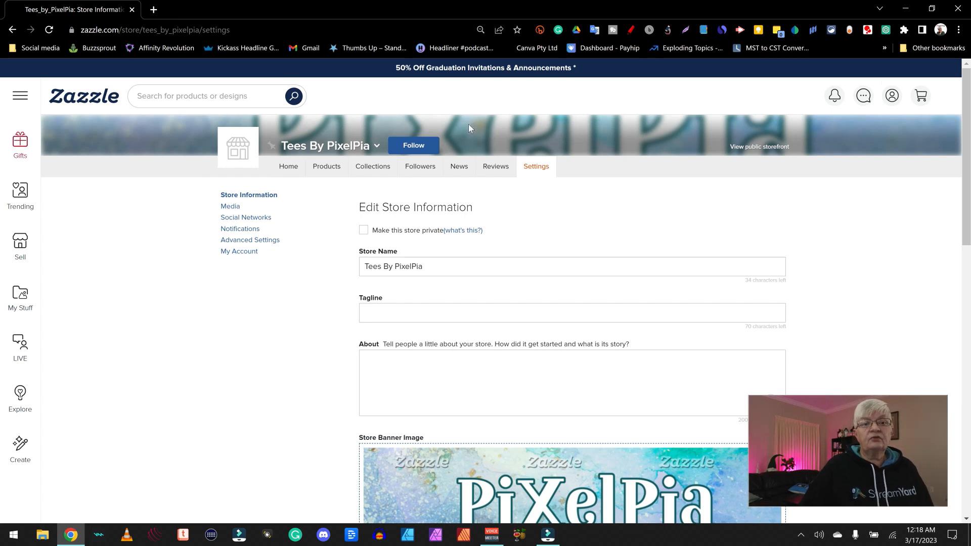
left_click(773, 148)
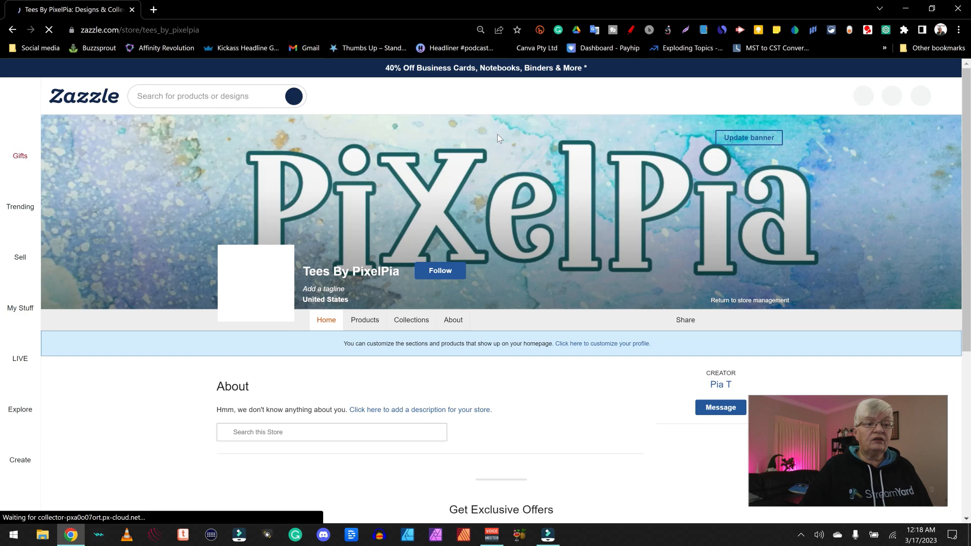
mouse_move(263, 306)
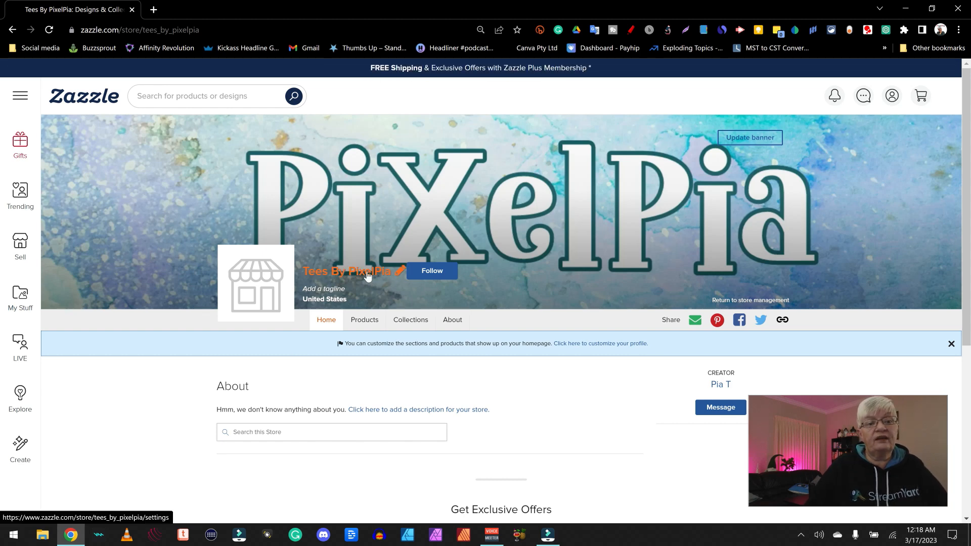
left_click(211, 30)
left_click_drag(211, 30, 143, 30)
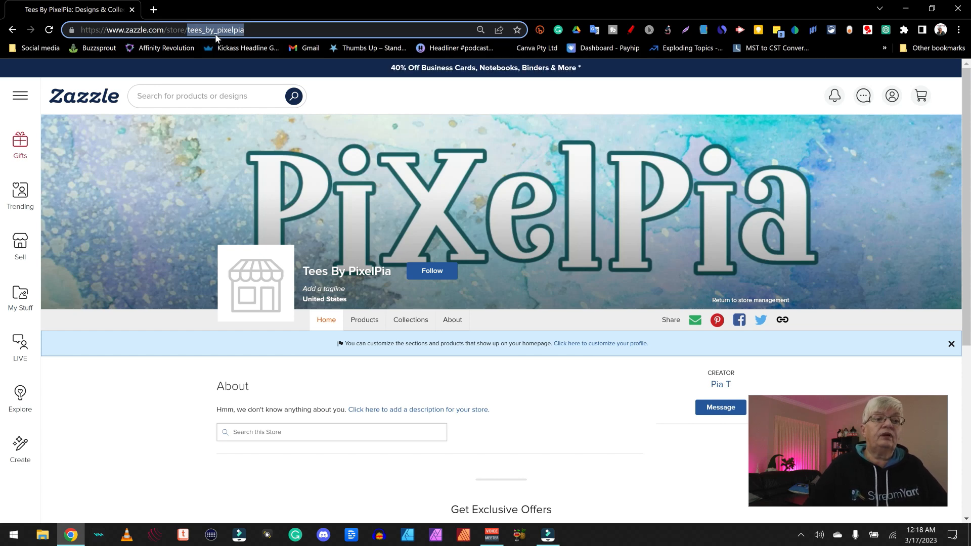
left_click(570, 393)
scroll(570, 392, "down", 1)
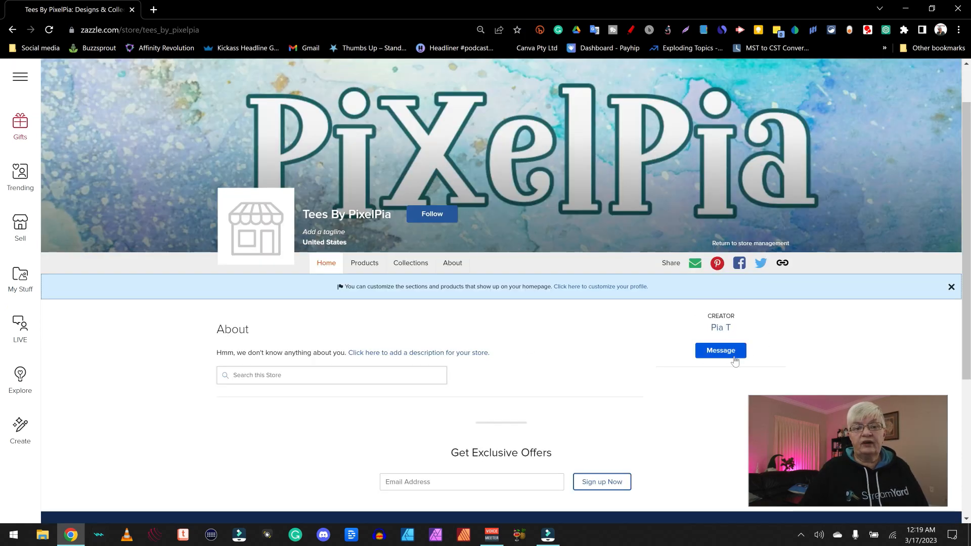
left_click(698, 354)
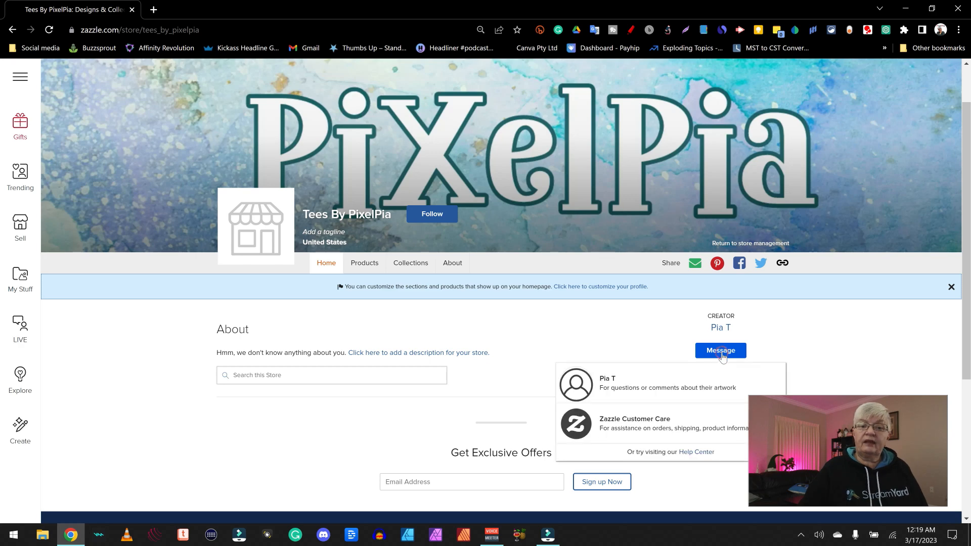
left_click(634, 325)
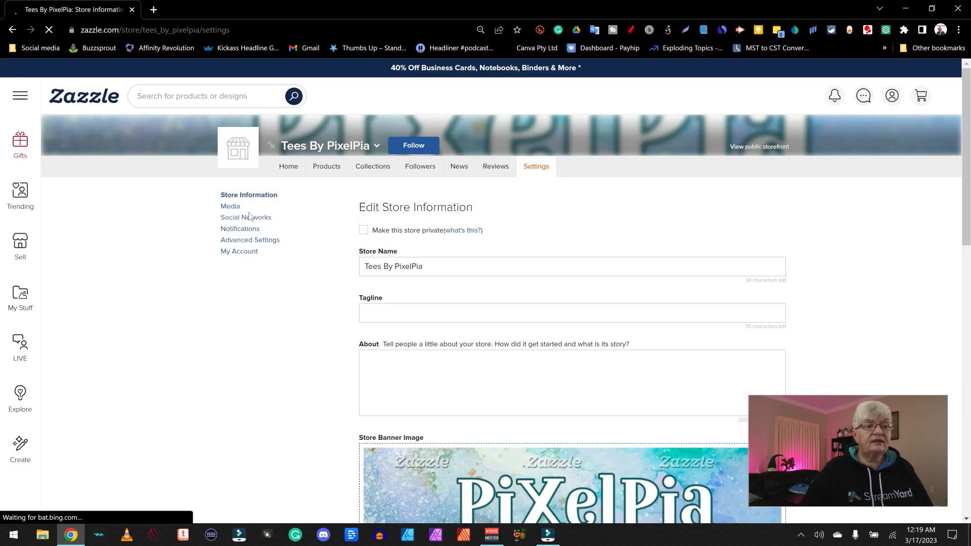
Look through the store's Media, Social Networks and Notifications settings, then reach Advanced Settings
scroll(461, 282, "down", 3)
scroll(458, 281, "up", 3)
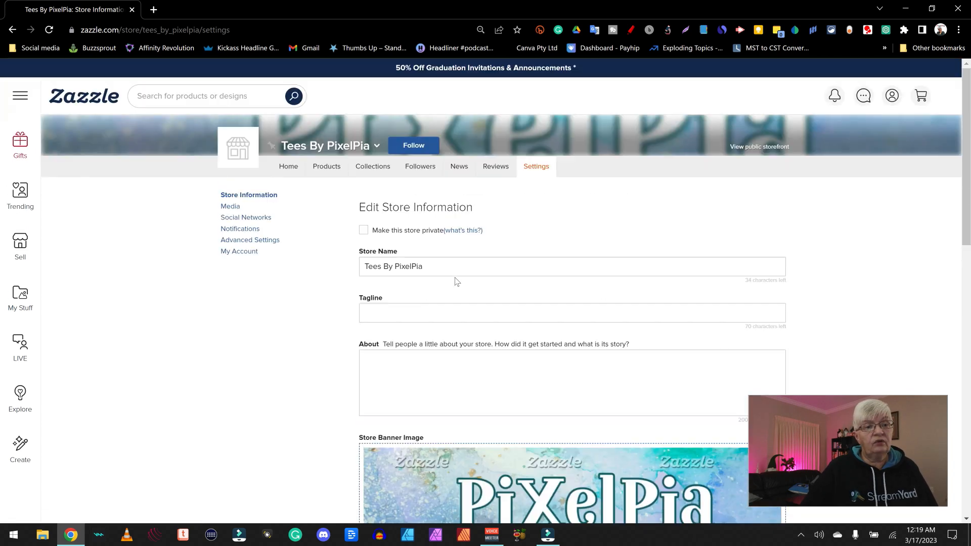
left_click(233, 207)
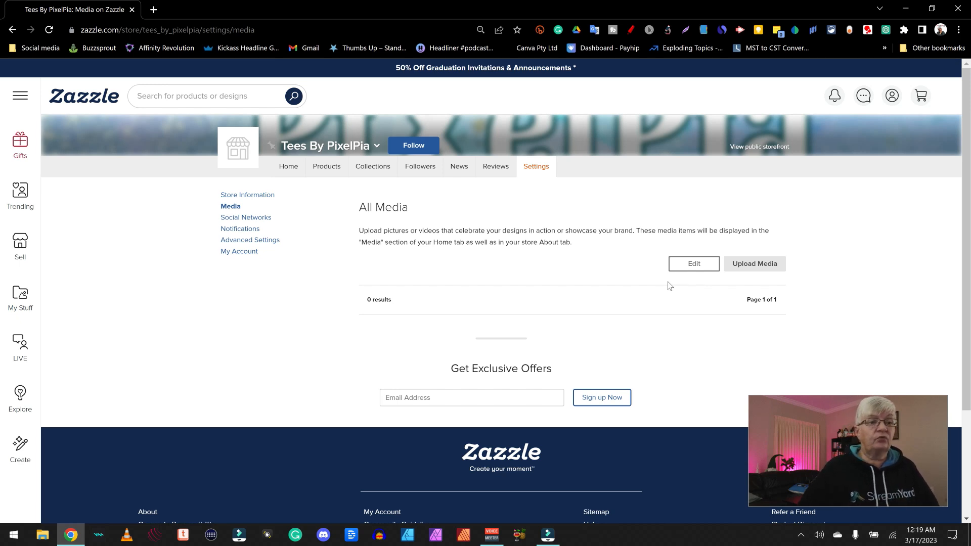
left_click(245, 217)
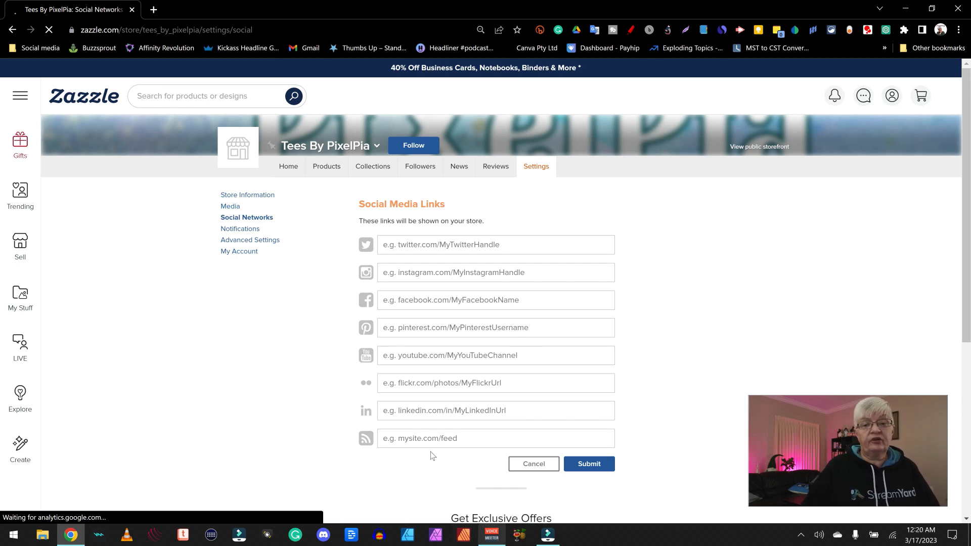
left_click(240, 229)
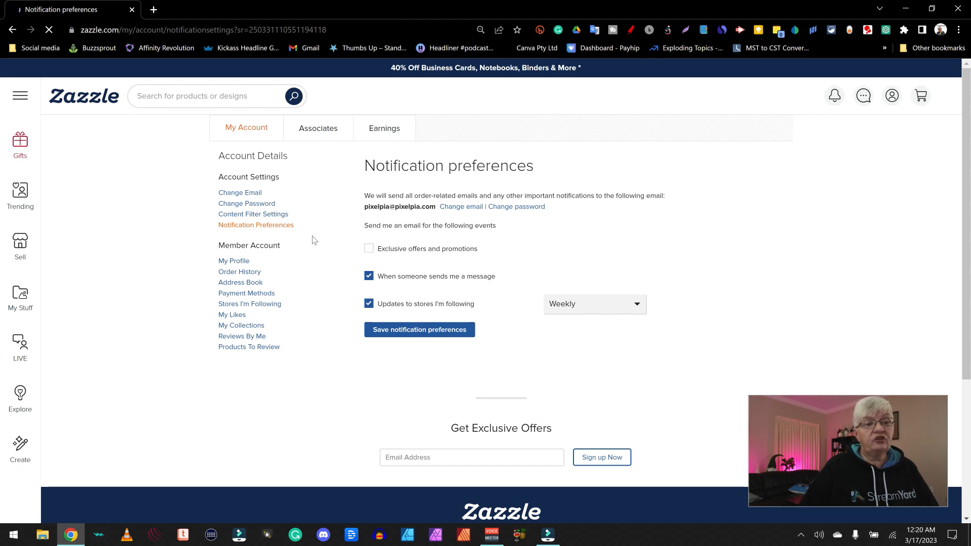
left_click(267, 240)
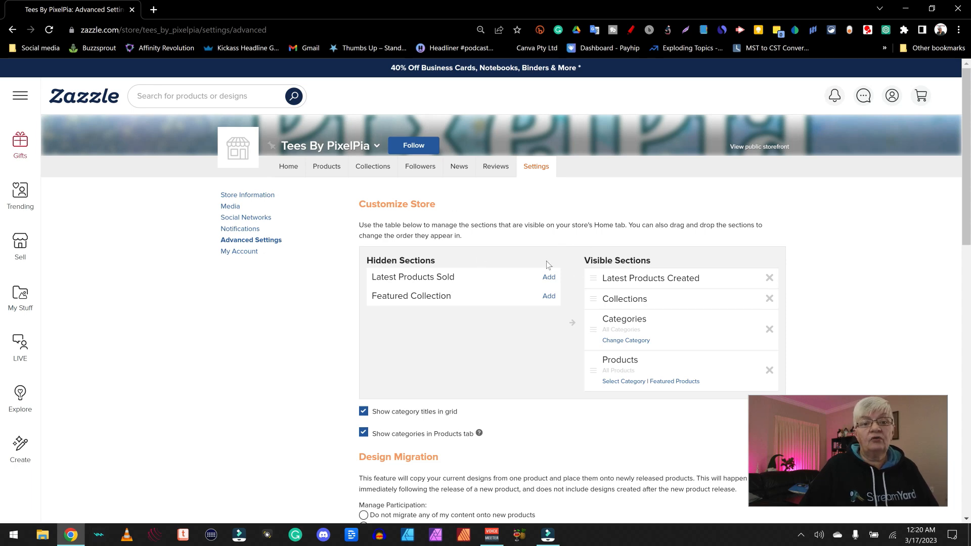
Uncheck 'Do not allow my products to be sold on other websites' and submit
scroll(756, 283, "down", 2)
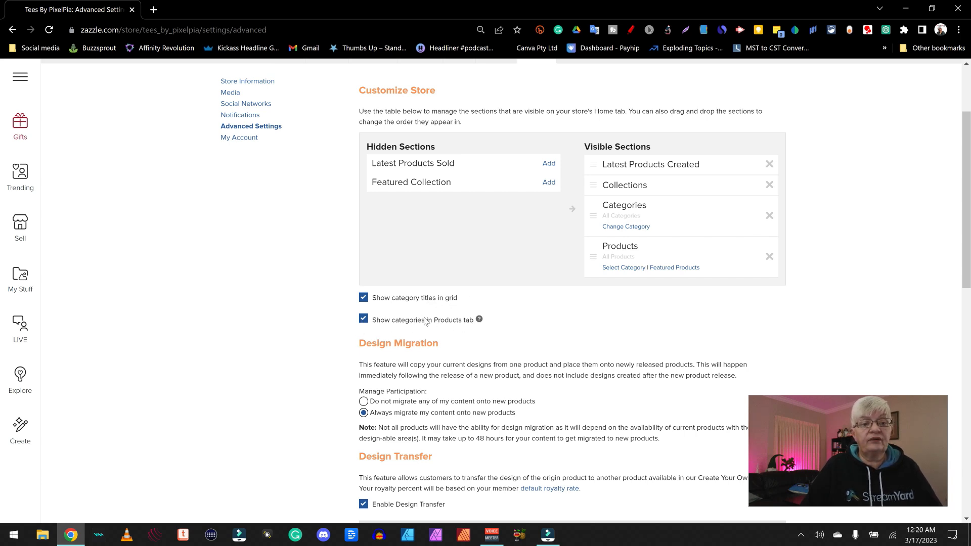
scroll(560, 314, "down", 2)
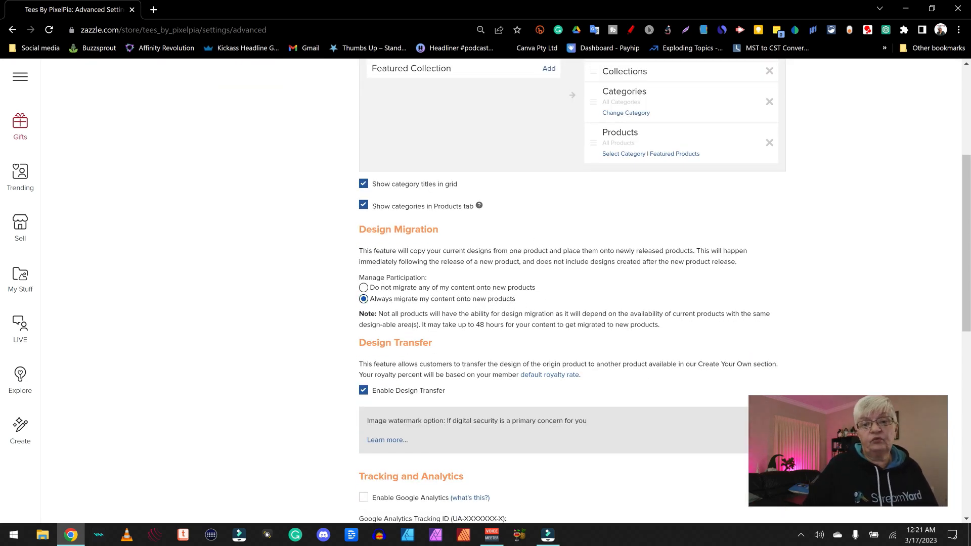
scroll(522, 309, "down", 1)
scroll(571, 291, "down", 2)
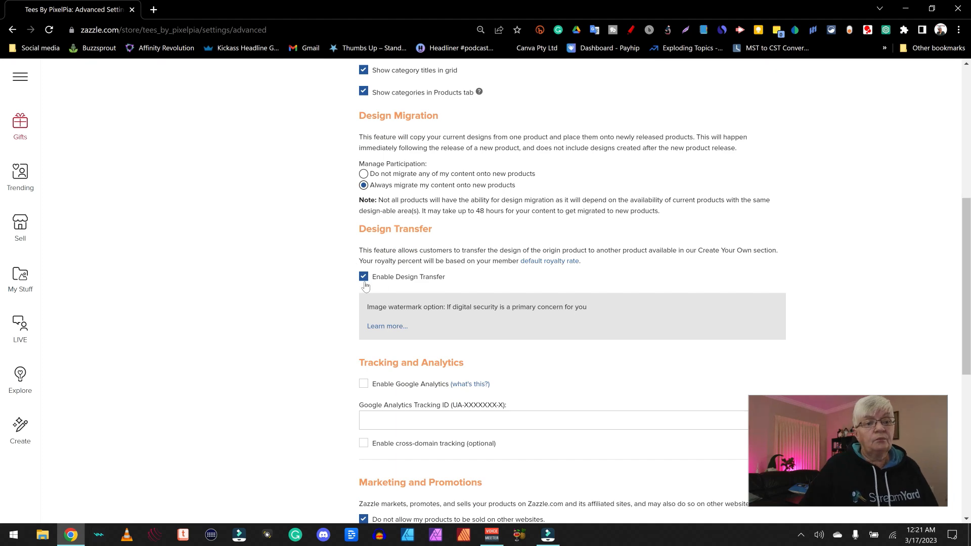
scroll(542, 288, "down", 3)
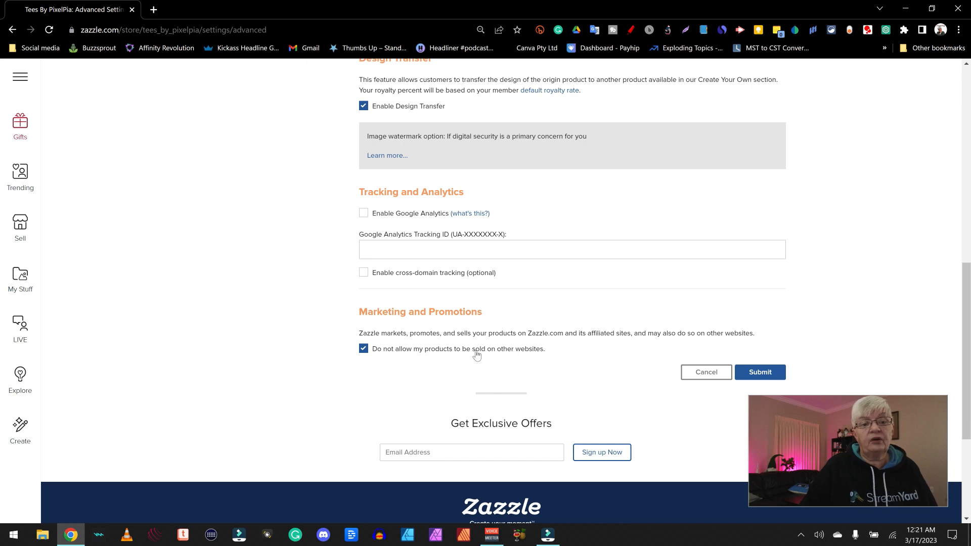
left_click(364, 349)
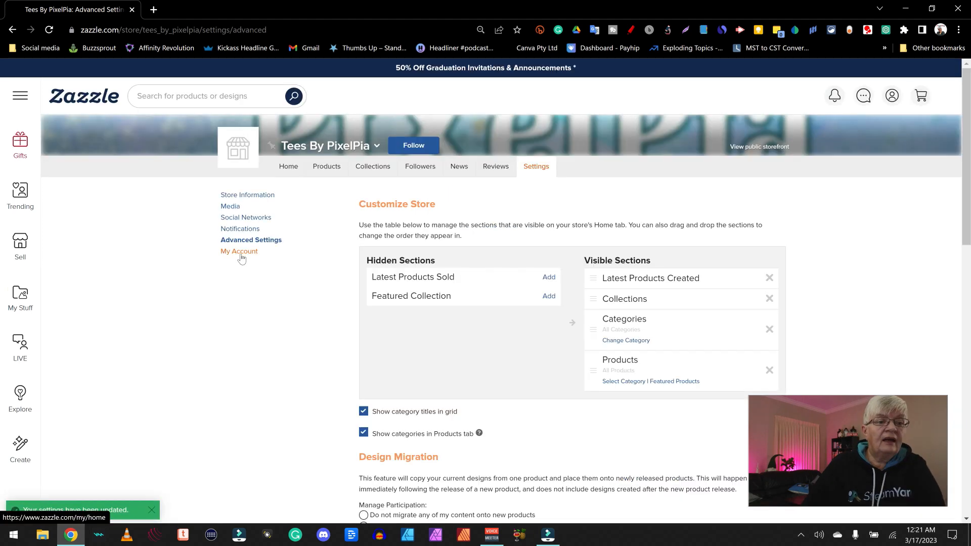
left_click(241, 253)
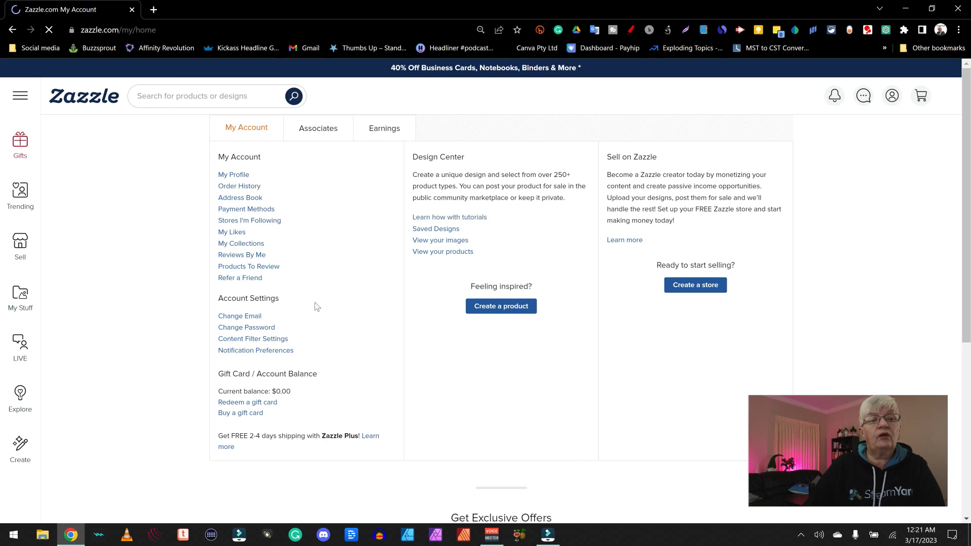
Go to My Profile, open its Stores tab, and open the Tees By PixelPia store
left_click(234, 175)
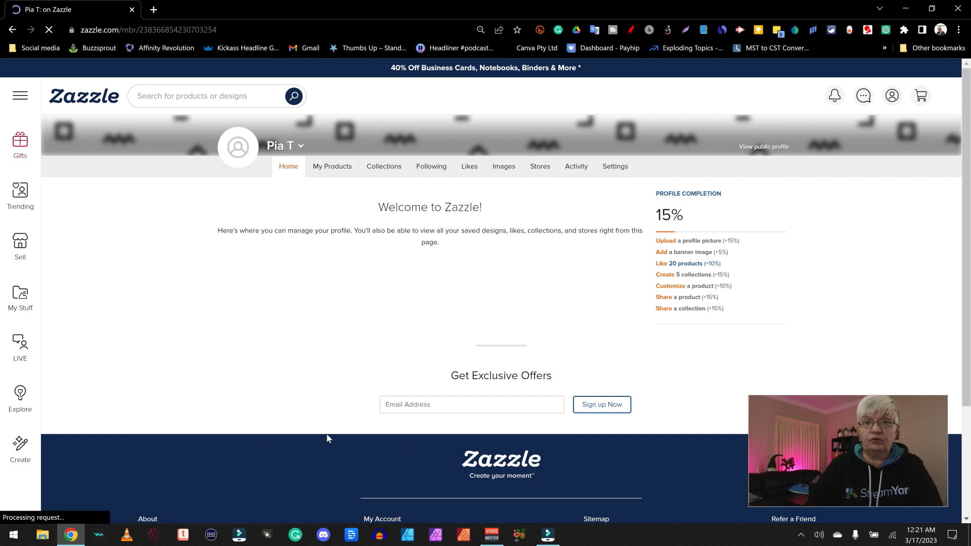
left_click(540, 167)
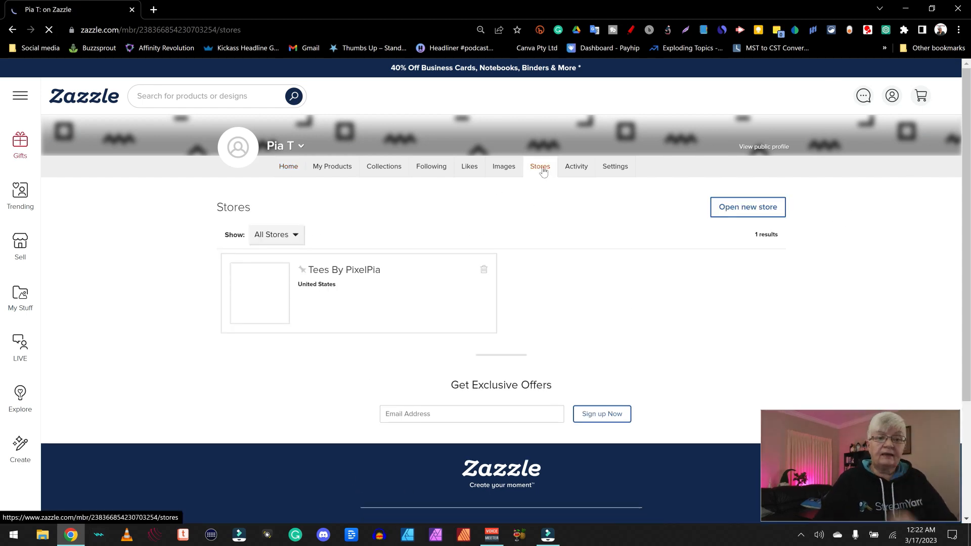
left_click(358, 271)
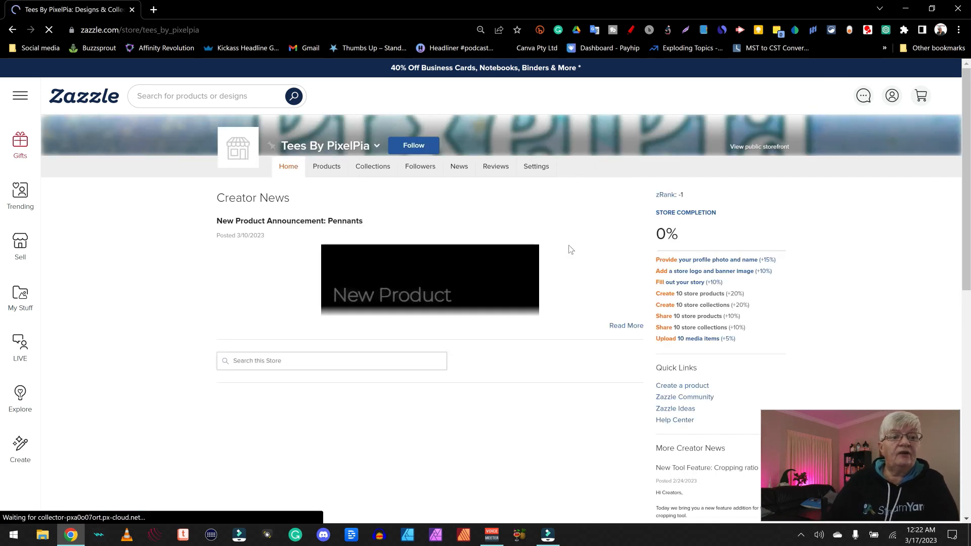
left_click(12, 31)
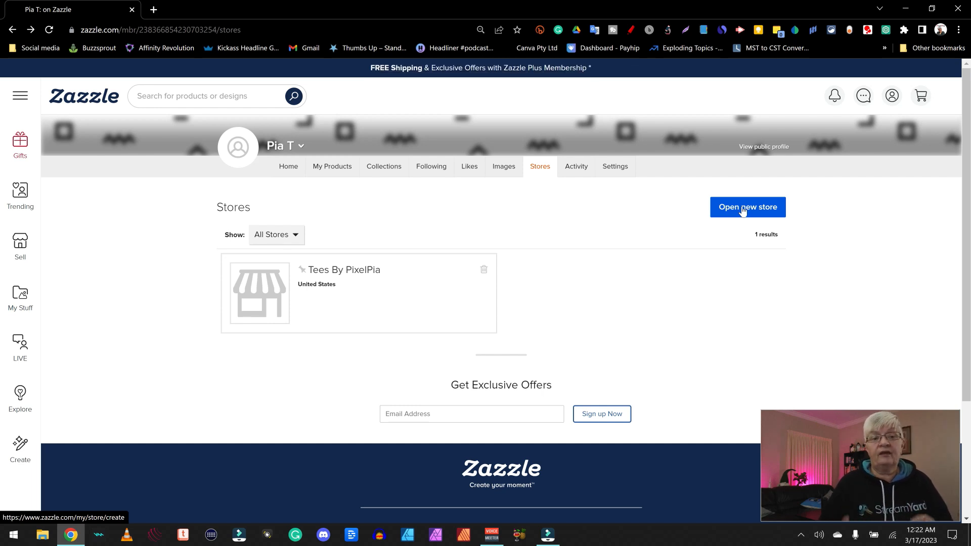
left_click(377, 269)
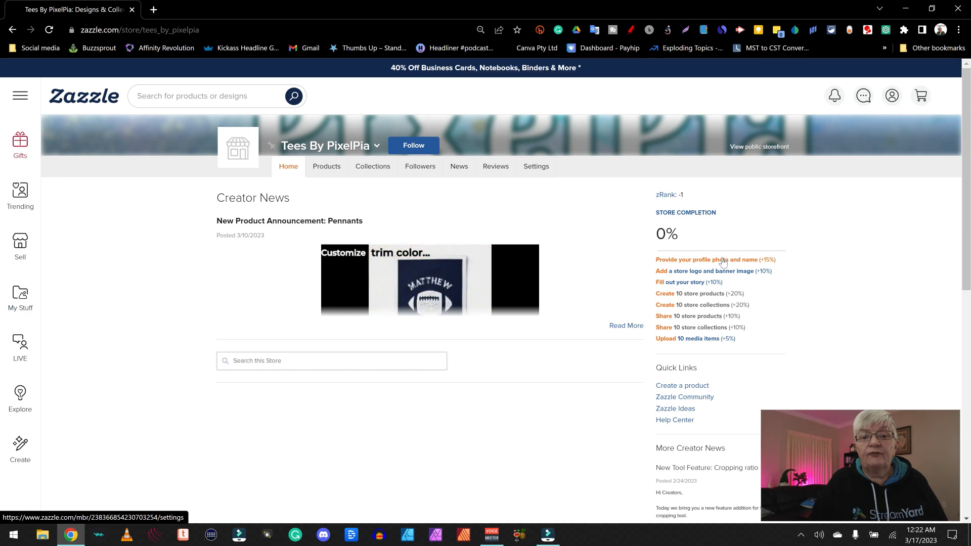
Replace the store logo placeholder with the uploaded portrait photo from All Images
left_click(236, 153)
left_click(237, 180)
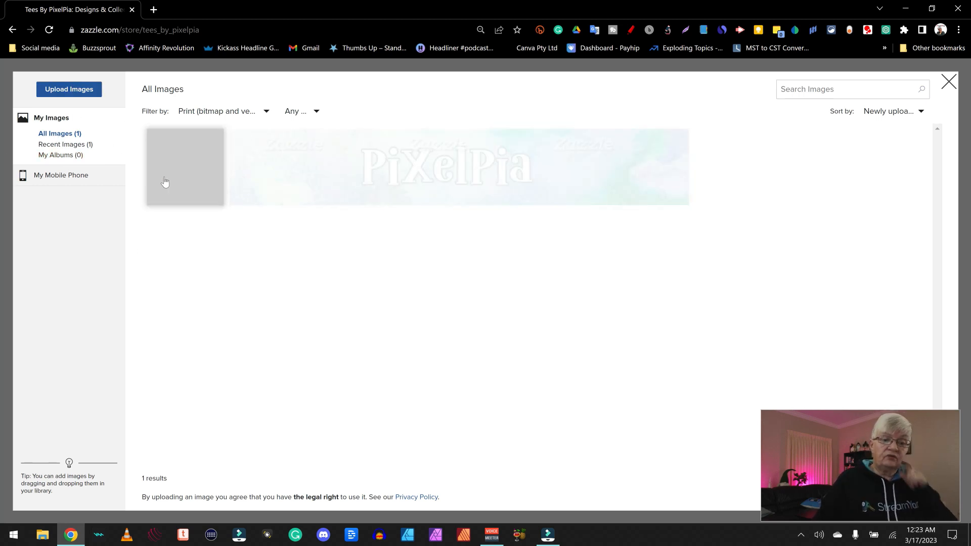
left_click(188, 170)
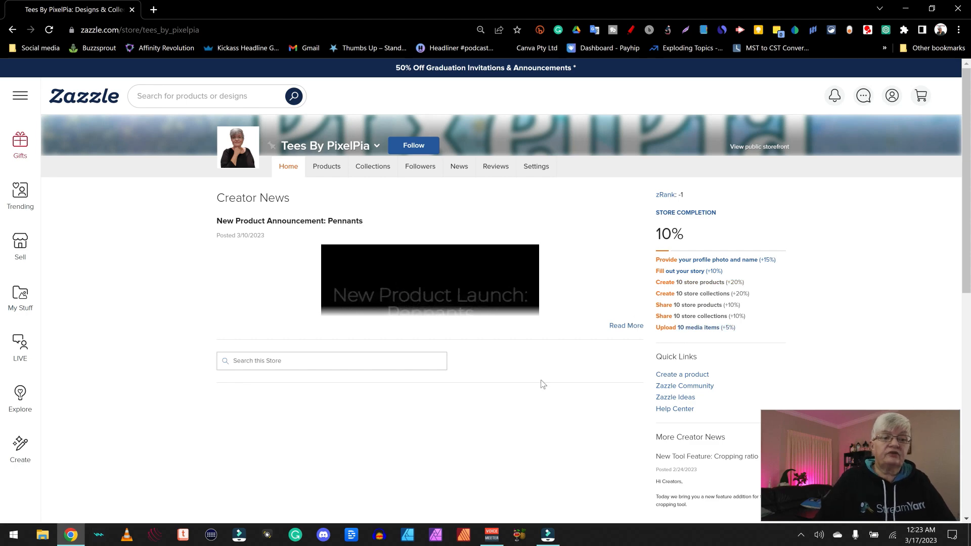
scroll(692, 207, "down", 3)
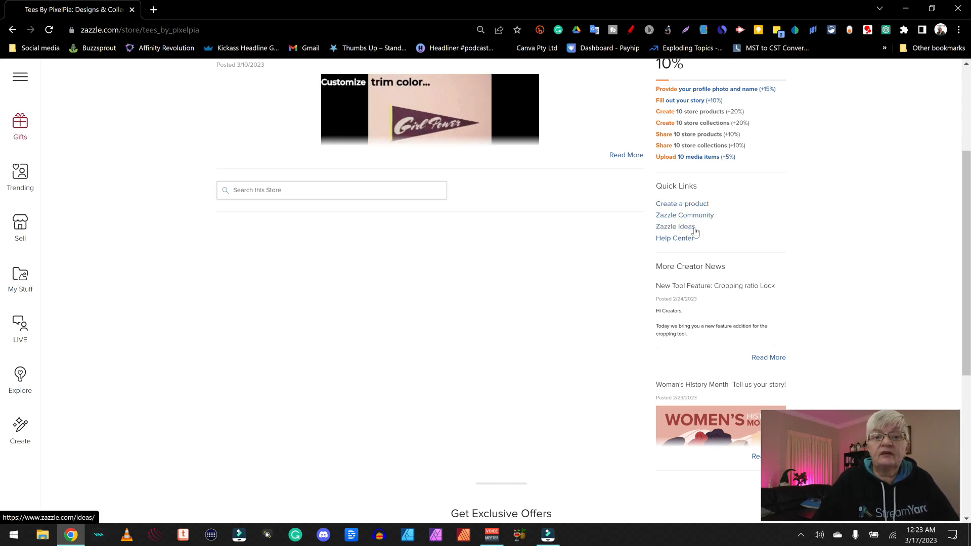
scroll(657, 308, "up", 3)
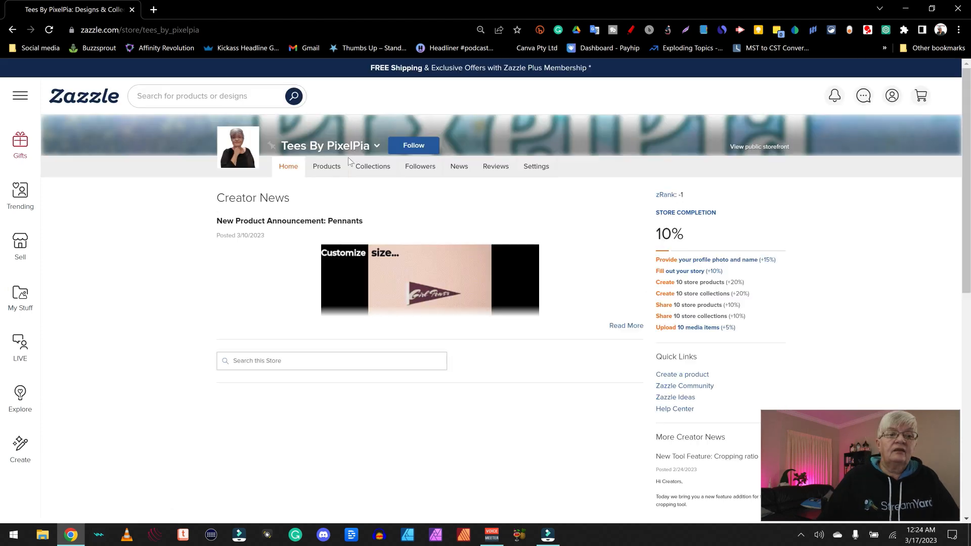
left_click(377, 145)
Go from the member account's Earnings tab to Payment Settings
left_click(310, 198)
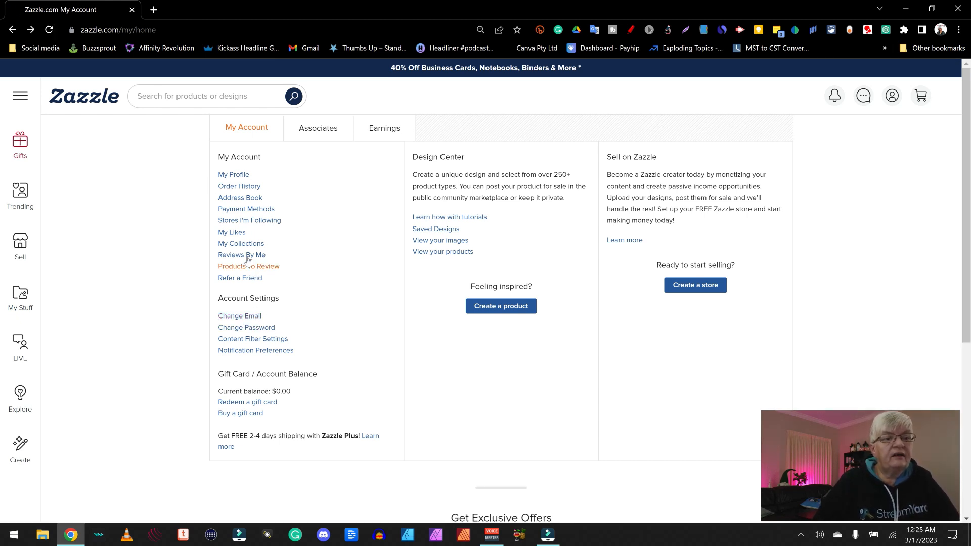
left_click(386, 127)
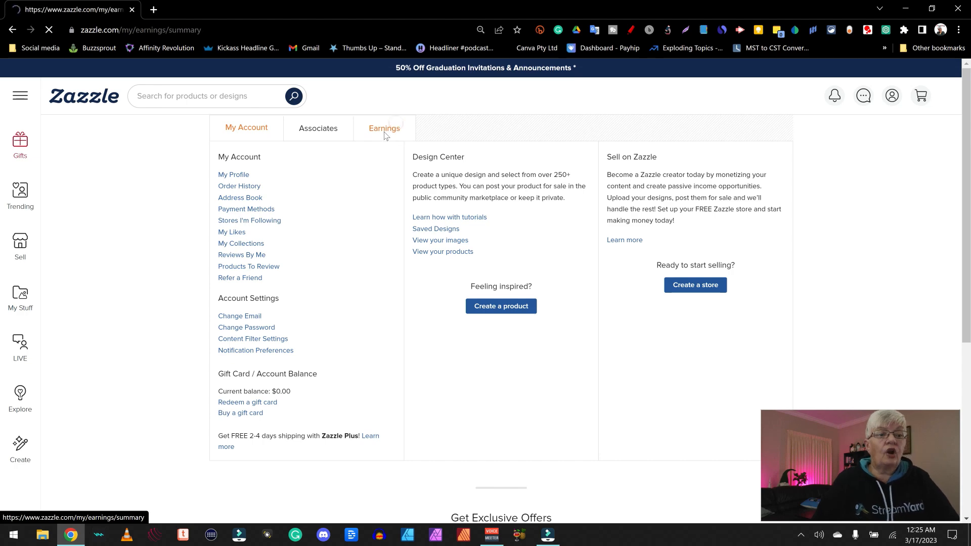
left_click(241, 255)
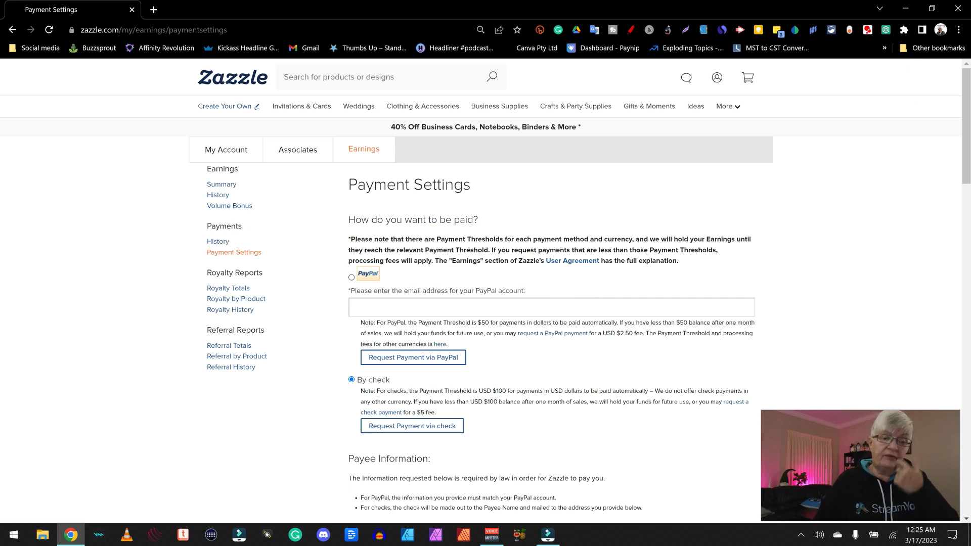
Select PayPal as the payout method and review the payee and tax information sections
left_click(352, 278)
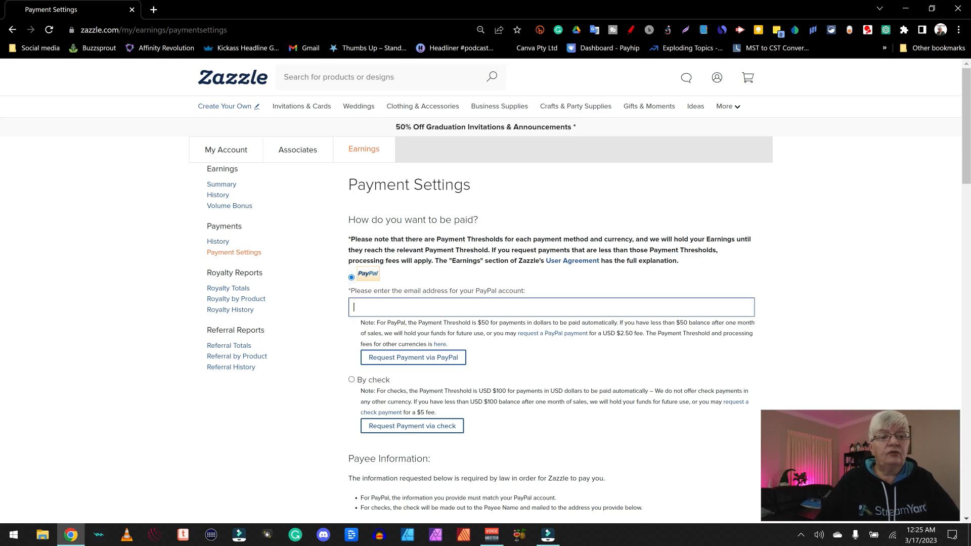
scroll(357, 277, "down", 2)
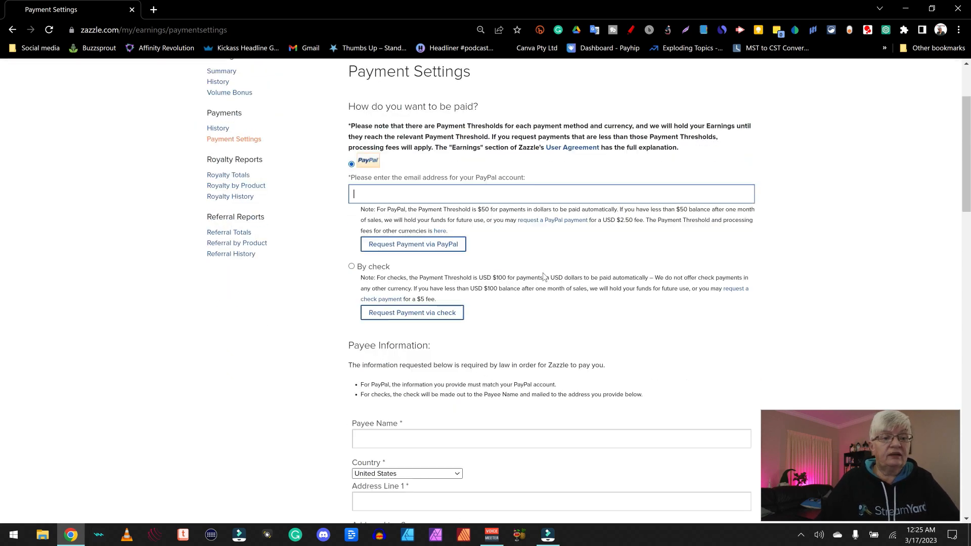
scroll(511, 274, "down", 4)
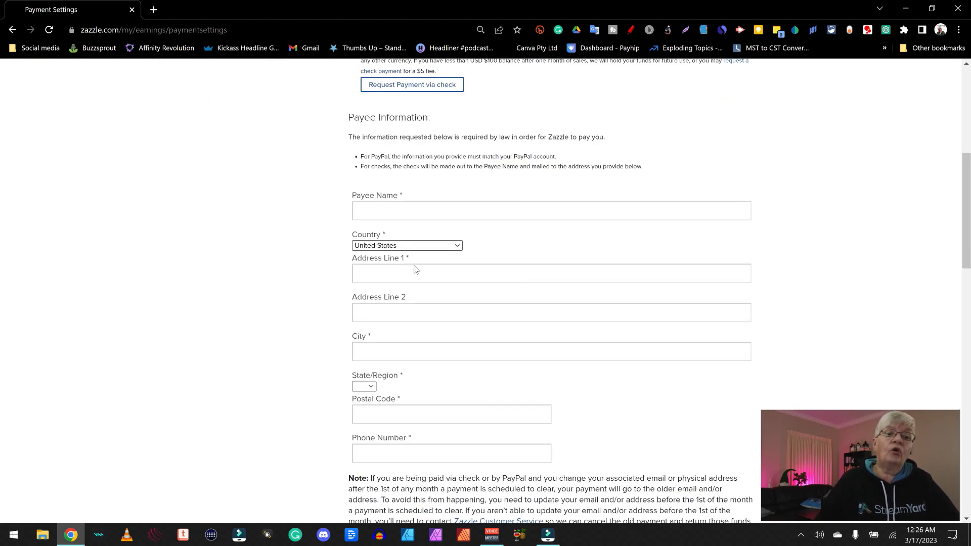
scroll(425, 193, "down", 1)
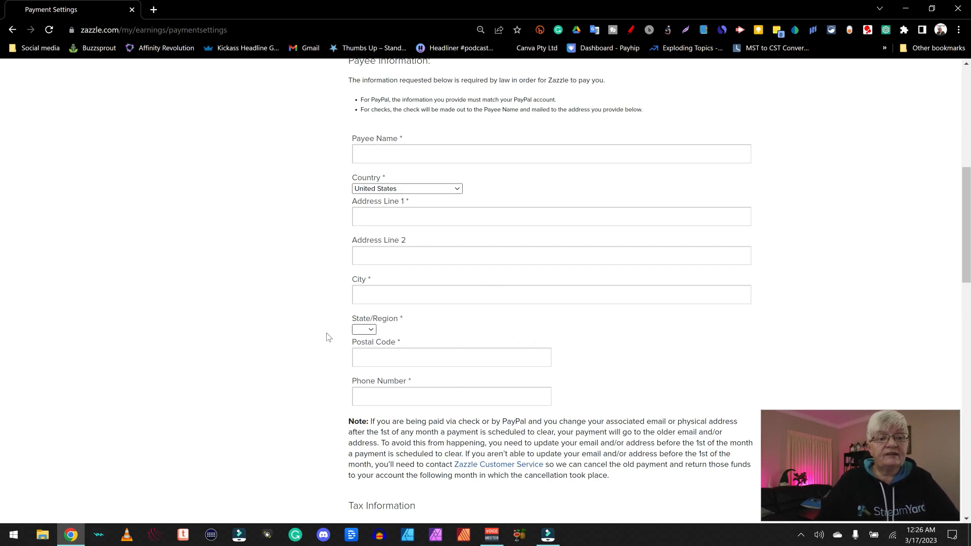
scroll(436, 184, "down", 6)
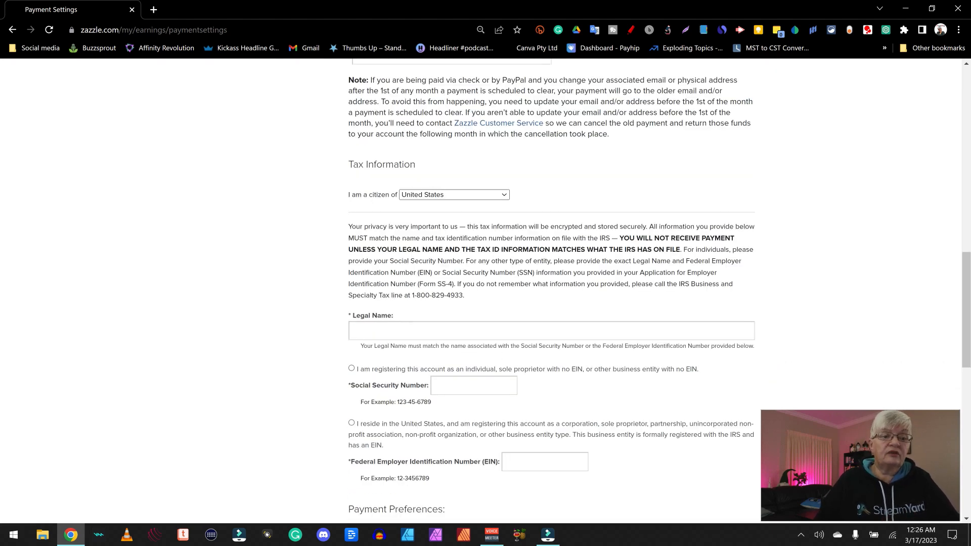
scroll(564, 305, "down", 3)
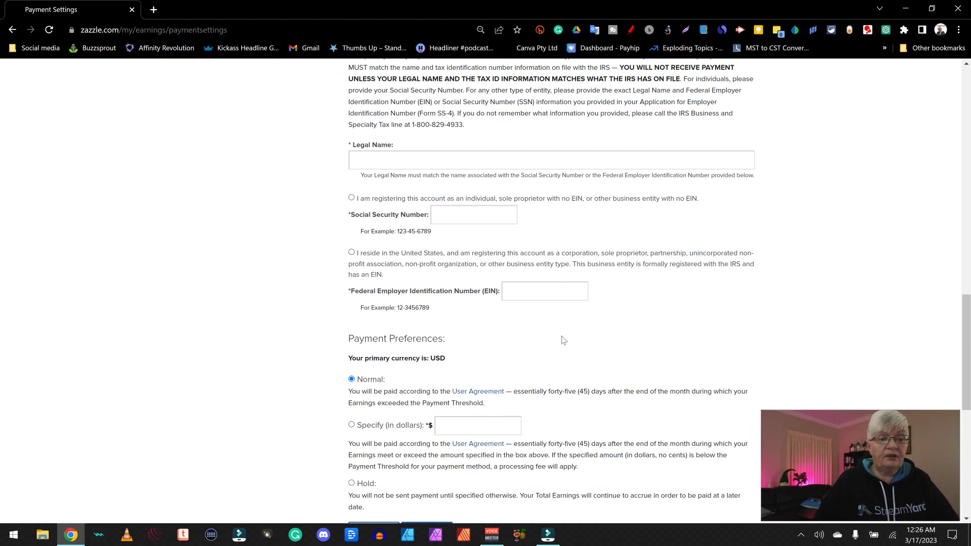
scroll(563, 341, "down", 3)
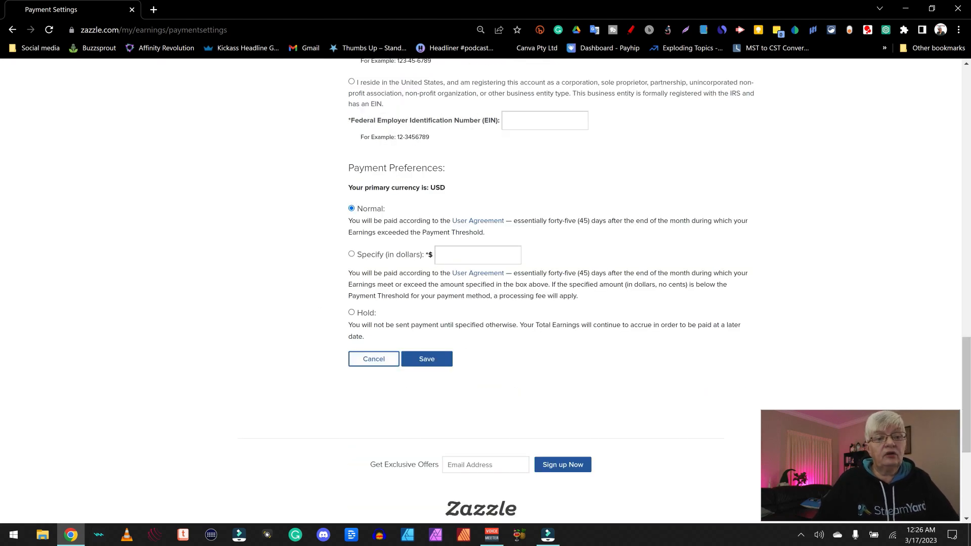